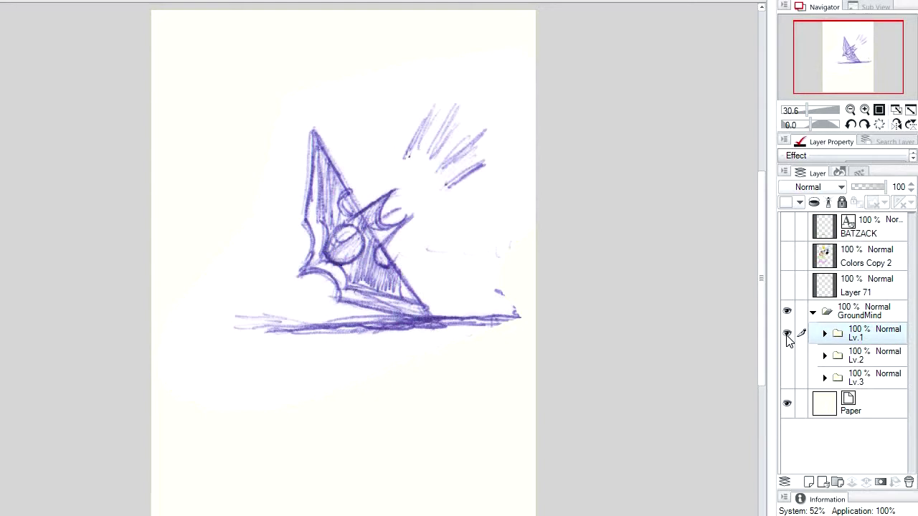
# Step: Lower the scanned sketch layer in the Lv.1 folder to 44% opacity and add a new layer above it
pyautogui.click(825, 334)
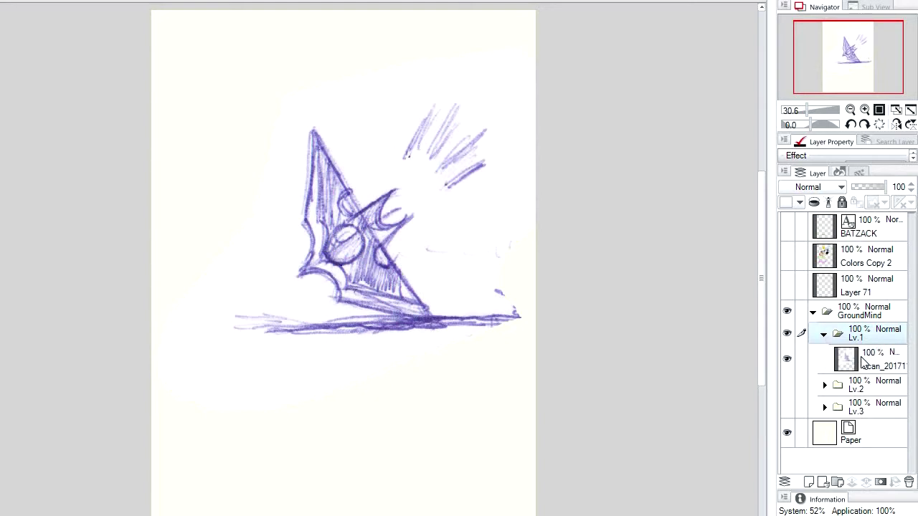
pyautogui.click(861, 355)
pyautogui.moveTo(882, 186); pyautogui.dragTo(867, 187)
pyautogui.click(810, 482)
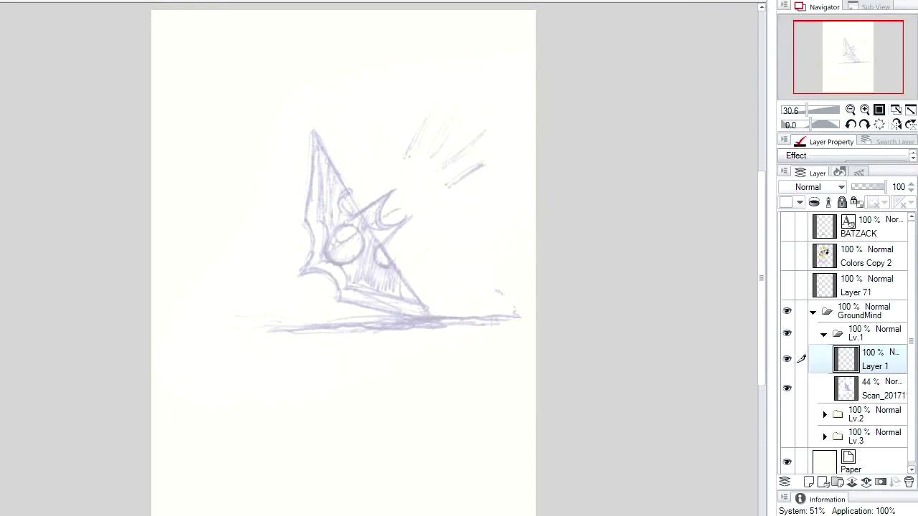
pyautogui.moveTo(310, 132)
pyautogui.mouseDown()
pyautogui.moveTo(307, 208)
pyautogui.moveTo(387, 387)
pyautogui.moveTo(242, 373)
pyautogui.moveTo(267, 416)
pyautogui.moveTo(696, 180)
pyautogui.moveTo(125, 412)
pyautogui.moveTo(559, 459)
pyautogui.mouseUp()
pyautogui.press('Delete')
pyautogui.moveTo(299, 117)
pyautogui.mouseDown()
pyautogui.moveTo(361, 213)
pyautogui.moveTo(452, 325)
pyautogui.moveTo(431, 318)
pyautogui.mouseUp()
pyautogui.hotkey('ctrl', 'z')
pyautogui.hotkey('ctrl', 'z')
pyautogui.hotkey('ctrl', 'z')
pyautogui.hotkey('ctrl', 'z')
pyautogui.moveTo(313, 131); pyautogui.dragTo(371, 217)
pyautogui.hotkey('ctrl', 'z')
pyautogui.moveTo(313, 130)
pyautogui.mouseDown()
pyautogui.moveTo(423, 275)
pyautogui.moveTo(421, 290)
pyautogui.moveTo(470, 387)
pyautogui.mouseUp()
pyautogui.hotkey('ctrl', 'z')
pyautogui.hotkey('ctrl', 'z')
pyautogui.hotkey('ctrl', 'z')
pyautogui.moveTo(296, 95); pyautogui.dragTo(492, 388)
pyautogui.hotkey('ctrl', 'z')
# Step: Ink the blade's long straight diagonal edge and the rounded upper notch over the sketch
pyautogui.moveTo(279, 82)
pyautogui.mouseDown()
pyautogui.moveTo(482, 398)
pyautogui.moveTo(432, 322)
pyautogui.mouseUp()
pyautogui.hotkey('ctrl', 'z')
pyautogui.hotkey('ctrl', 'z')
pyautogui.hotkey('ctrl', 'z')
pyautogui.moveTo(385, 246); pyautogui.dragTo(436, 328)
pyautogui.moveTo(353, 189); pyautogui.dragTo(356, 219)
pyautogui.hotkey('ctrl', 'z')
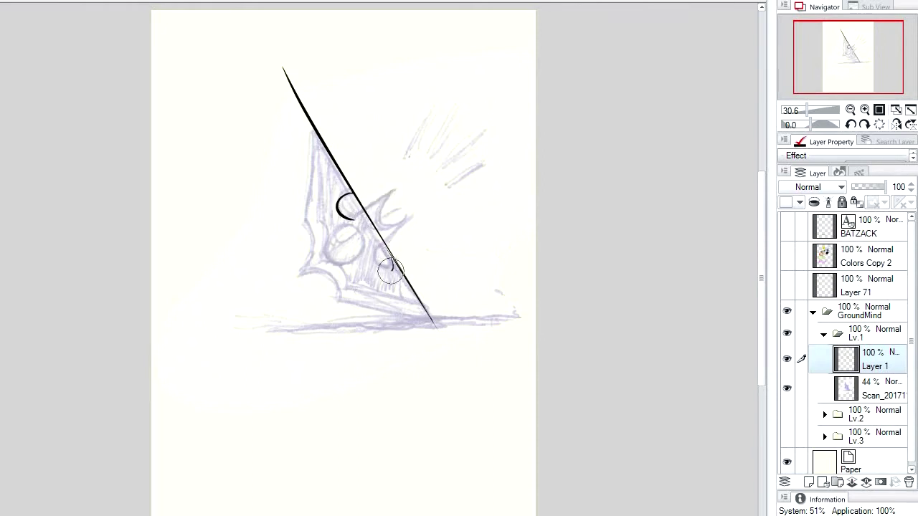
# Step: Ink the rounded lower notch and the two pointed ears with the curve between them along the diagonal edge
pyautogui.moveTo(387, 265); pyautogui.dragTo(416, 221)
pyautogui.moveTo(343, 216); pyautogui.dragTo(398, 188)
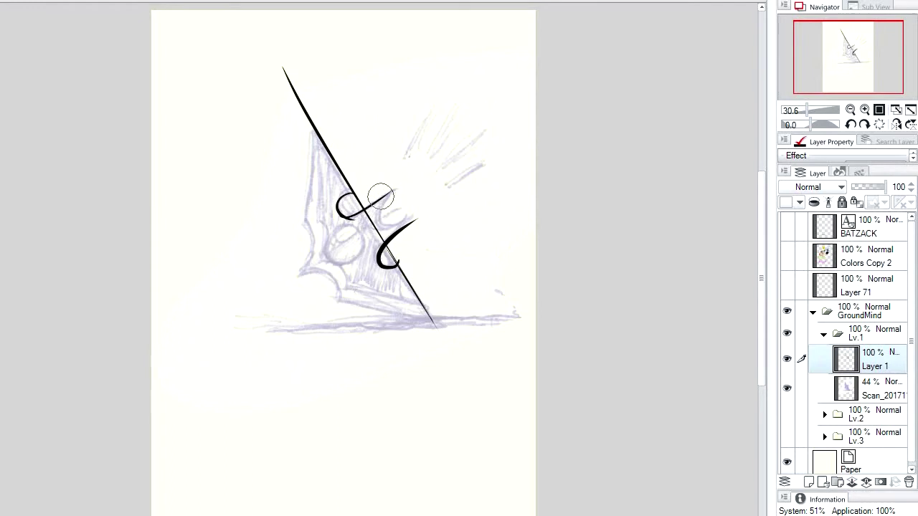
pyautogui.hotkey('ctrl', 'z')
pyautogui.moveTo(341, 214)
pyautogui.mouseDown()
pyautogui.moveTo(394, 192)
pyautogui.moveTo(380, 221)
pyautogui.mouseUp()
pyautogui.hotkey('ctrl', 'z')
pyautogui.moveTo(397, 189); pyautogui.dragTo(375, 223)
pyautogui.hotkey('ctrl', 'z')
pyautogui.hotkey('ctrl', 'z')
pyautogui.moveTo(395, 190)
pyautogui.mouseDown()
pyautogui.moveTo(408, 222)
pyautogui.moveTo(423, 215)
pyautogui.mouseUp()
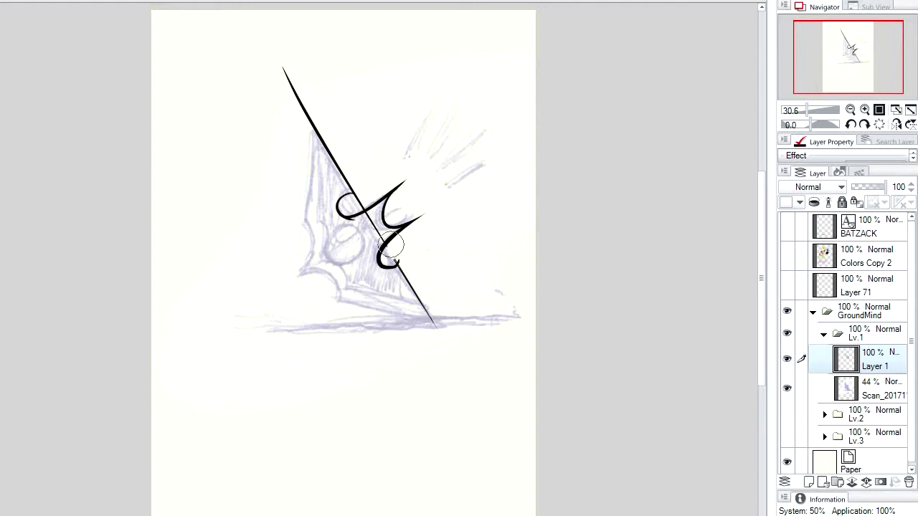
# Step: Erase the part of the straight diagonal line that crosses the ears and notches
pyautogui.hotkey('ctrl', 'z')
pyautogui.hotkey('ctrl', 'z')
pyautogui.moveTo(398, 264)
pyautogui.mouseDown()
pyautogui.moveTo(389, 267)
pyautogui.moveTo(399, 263)
pyautogui.mouseUp()
pyautogui.hotkey('ctrl', 'z')
pyautogui.hotkey('ctrl', 'z')
# Step: Ink the blade's straight left and bottom edges so that they meet at the lower-left corner
pyautogui.moveTo(312, 124); pyautogui.dragTo(303, 248)
pyautogui.hotkey('ctrl', 'z')
pyautogui.moveTo(311, 110); pyautogui.dragTo(304, 295)
pyautogui.hotkey('ctrl', 'z')
pyautogui.moveTo(309, 120); pyautogui.dragTo(295, 326)
pyautogui.moveTo(429, 322)
pyautogui.mouseDown()
pyautogui.moveTo(190, 268)
pyautogui.moveTo(273, 283)
pyautogui.moveTo(296, 317)
pyautogui.mouseUp()
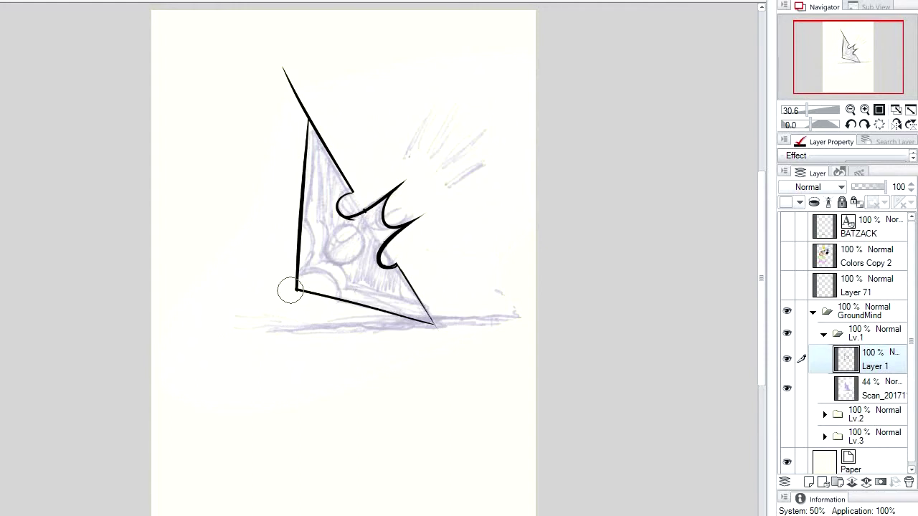
# Step: Draw a straight centre guide line from between the ears down to the blade's lower-left corner
pyautogui.moveTo(346, 313); pyautogui.dragTo(291, 287)
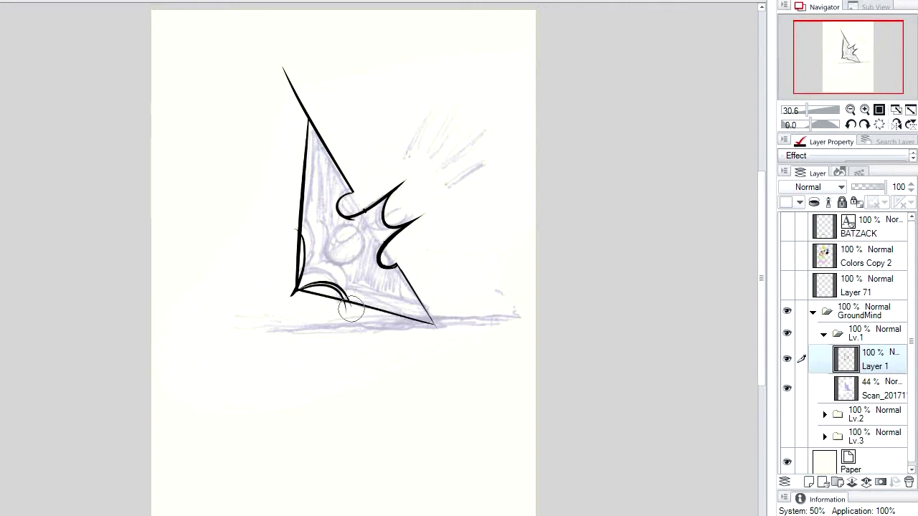
pyautogui.hotkey('ctrl', 'z')
pyautogui.hotkey('ctrl', 'z')
pyautogui.moveTo(417, 217); pyautogui.dragTo(264, 309)
pyautogui.hotkey('ctrl', 'z')
pyautogui.hotkey('ctrl', 'z')
pyautogui.moveTo(401, 224); pyautogui.dragTo(246, 321)
# Step: Ink the two concave scallops flanking the lower-left corner and erase the straight bottom edge beneath them
pyautogui.moveTo(301, 284)
pyautogui.mouseDown()
pyautogui.moveTo(302, 227)
pyautogui.moveTo(330, 323)
pyautogui.moveTo(356, 330)
pyautogui.moveTo(351, 323)
pyautogui.moveTo(352, 333)
pyautogui.mouseUp()
pyautogui.hotkey('ctrl', 'z')
pyautogui.hotkey('ctrl', 'z')
pyautogui.moveTo(261, 299)
pyautogui.mouseDown()
pyautogui.moveTo(281, 304)
pyautogui.moveTo(295, 290)
pyautogui.mouseUp()
pyautogui.moveTo(343, 307); pyautogui.dragTo(348, 303)
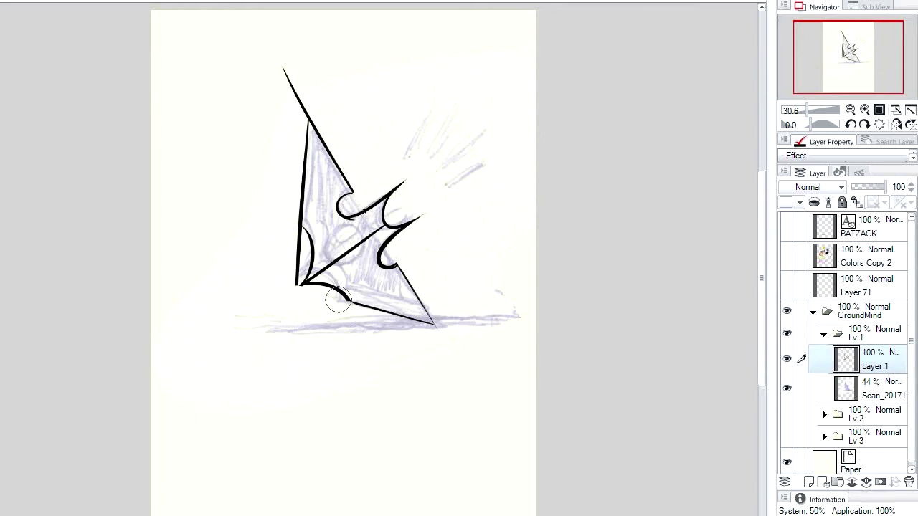
# Step: Erase the leftover left edge, the overshooting line at the upper tip and most of the centre guide line
pyautogui.moveTo(291, 288); pyautogui.dragTo(293, 236)
pyautogui.moveTo(284, 72); pyautogui.dragTo(302, 113)
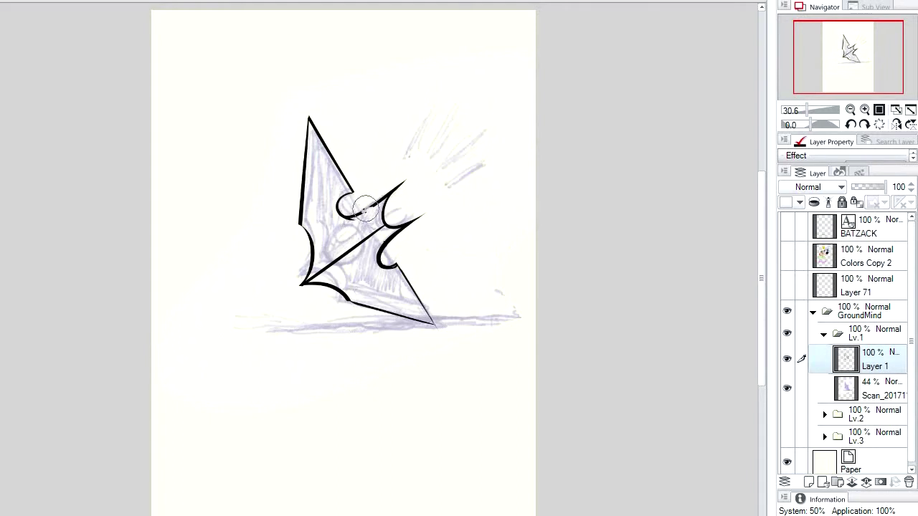
pyautogui.moveTo(359, 221); pyautogui.dragTo(349, 222)
pyautogui.moveTo(314, 277); pyautogui.dragTo(376, 233)
pyautogui.moveTo(343, 225)
pyautogui.mouseDown()
pyautogui.moveTo(351, 231)
pyautogui.moveTo(350, 263)
pyautogui.mouseUp()
pyautogui.hotkey('ctrl', 'z')
pyautogui.hotkey('ctrl', 'z')
pyautogui.hotkey('ctrl', 'z')
pyautogui.hotkey('ctrl', 'z')
pyautogui.hotkey('ctrl', 'z')
pyautogui.hotkey('ctrl', 'z')
pyautogui.hotkey('ctrl', 'z')
pyautogui.hotkey('ctrl', 'z')
pyautogui.moveTo(396, 89); pyautogui.dragTo(402, 126)
pyautogui.click(406, 140)
pyautogui.hotkey('ctrl', 'z')
pyautogui.hotkey('ctrl', 'z')
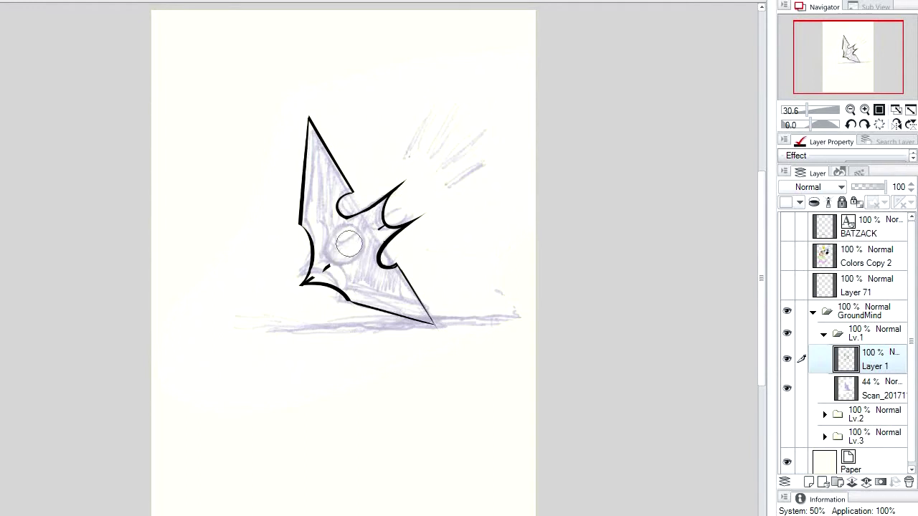
pyautogui.hotkey('ctrl', 'z')
# Step: Ink a round gem with curved reflection shapes inside at the centre of the blade
pyautogui.moveTo(352, 226)
pyautogui.mouseDown()
pyautogui.moveTo(327, 232)
pyautogui.moveTo(354, 230)
pyautogui.mouseUp()
pyautogui.hotkey('ctrl', 'z')
pyautogui.hotkey('ctrl', 'z')
pyautogui.moveTo(348, 245); pyautogui.dragTo(336, 256)
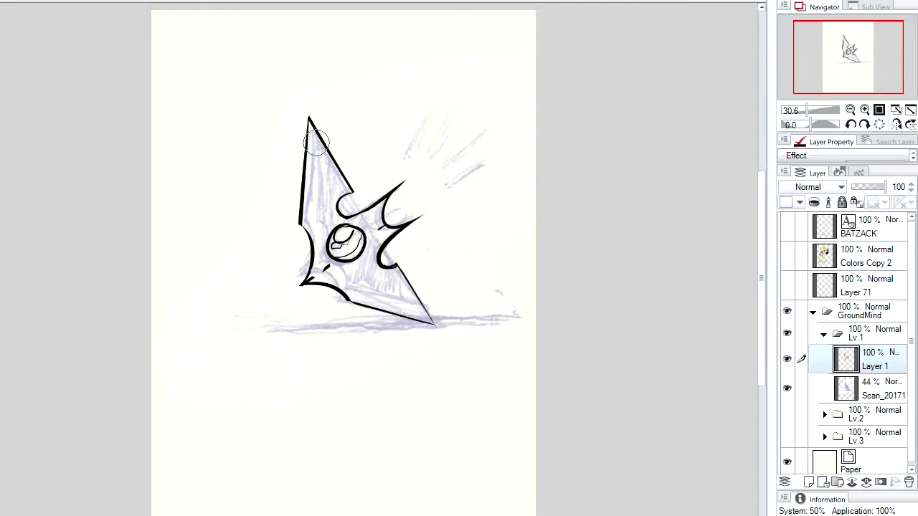
# Step: Ink an inner bevel line parallel to the blade's left edge
pyautogui.moveTo(313, 128); pyautogui.dragTo(311, 220)
pyautogui.hotkey('ctrl', 'z')
pyautogui.hotkey('ctrl', 'z')
pyautogui.moveTo(315, 127); pyautogui.dragTo(309, 274)
pyautogui.hotkey('ctrl', 'z')
# Step: Ink inner bevel lines following the scallops and the blade's bottom edge to the lower-right tip
pyautogui.moveTo(309, 223)
pyautogui.mouseDown()
pyautogui.moveTo(313, 276)
pyautogui.moveTo(434, 323)
pyautogui.mouseUp()
pyautogui.hotkey('ctrl', 'z')
pyautogui.hotkey('ctrl', 'z')
pyautogui.hotkey('ctrl', 'z')
pyautogui.moveTo(350, 300)
pyautogui.mouseDown()
pyautogui.moveTo(427, 324)
pyautogui.moveTo(375, 297)
pyautogui.moveTo(433, 318)
pyautogui.mouseUp()
pyautogui.hotkey('ctrl', 'z')
pyautogui.hotkey('ctrl', 'z')
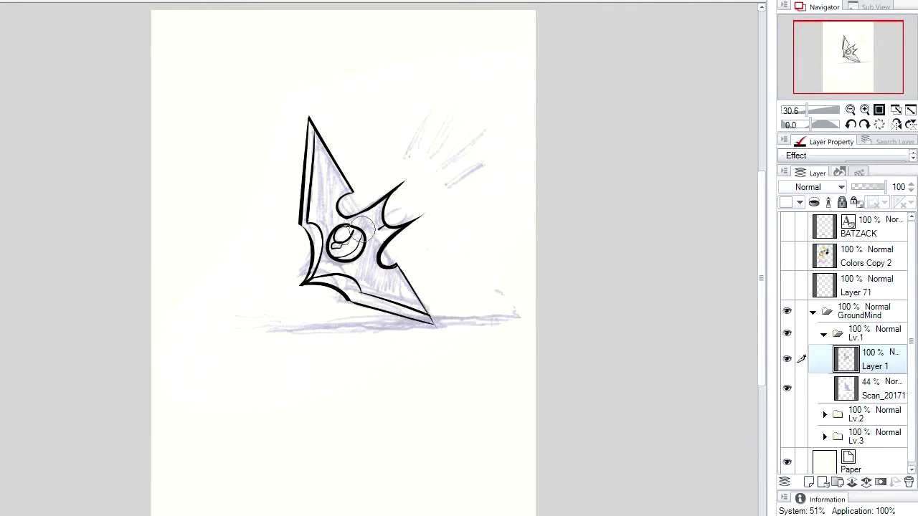
# Step: Add short lines joining the outer outline to the inner bevel at the scallop corners
pyautogui.press('space')
pyautogui.moveTo(333, 295); pyautogui.dragTo(351, 302)
pyautogui.moveTo(301, 225)
pyautogui.mouseDown()
pyautogui.moveTo(312, 224)
pyautogui.moveTo(320, 245)
pyautogui.moveTo(319, 287)
pyautogui.mouseUp()
pyautogui.hotkey('ctrl', 'z')
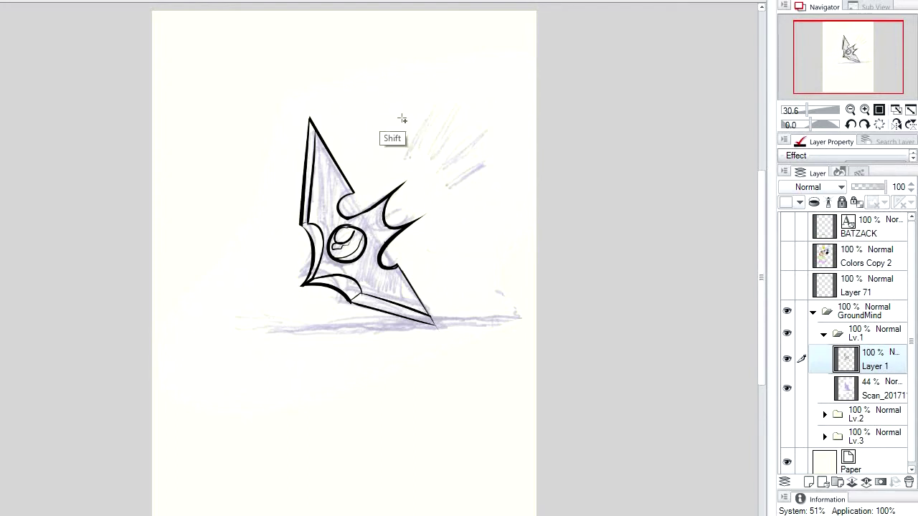
# Step: Replace the hand-drawn gem with a black-filled circle and carve light reflections into it
pyautogui.moveTo(389, 142); pyautogui.dragTo(395, 125)
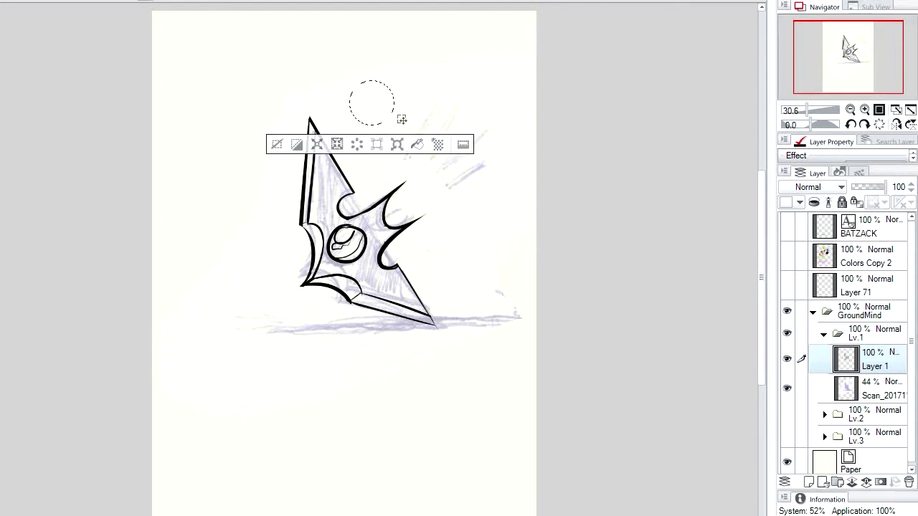
pyautogui.moveTo(357, 246); pyautogui.dragTo(360, 248)
pyautogui.click(331, 287)
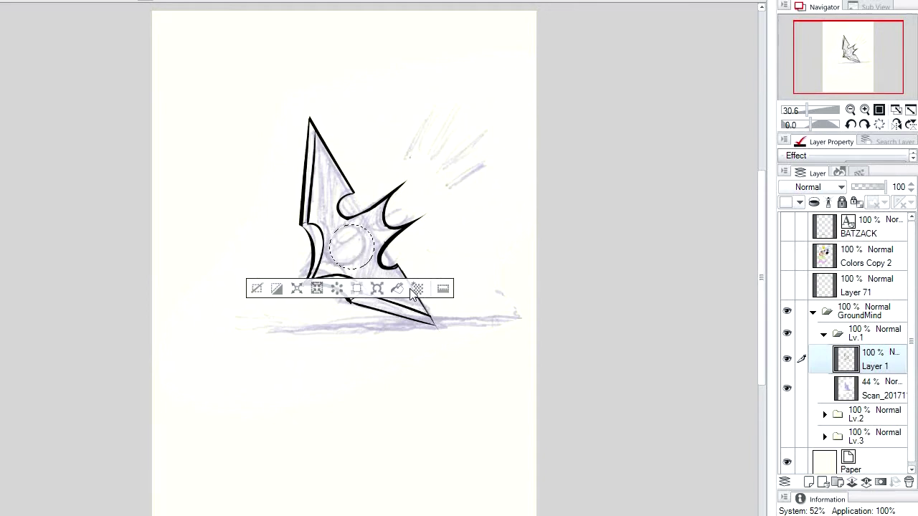
pyautogui.click(400, 290)
pyautogui.hotkey('ctrl', 'd')
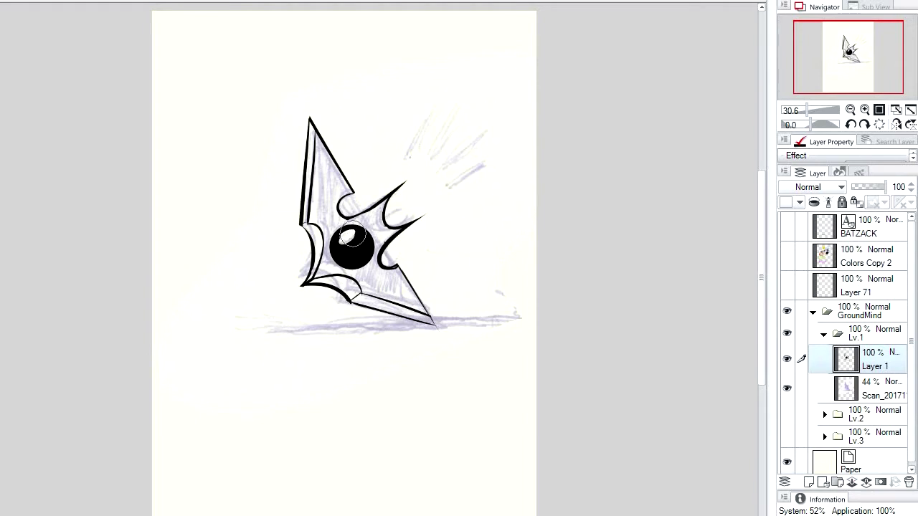
pyautogui.moveTo(346, 239)
pyautogui.mouseDown()
pyautogui.moveTo(340, 248)
pyautogui.moveTo(358, 258)
pyautogui.moveTo(343, 253)
pyautogui.moveTo(365, 241)
pyautogui.moveTo(352, 269)
pyautogui.mouseUp()
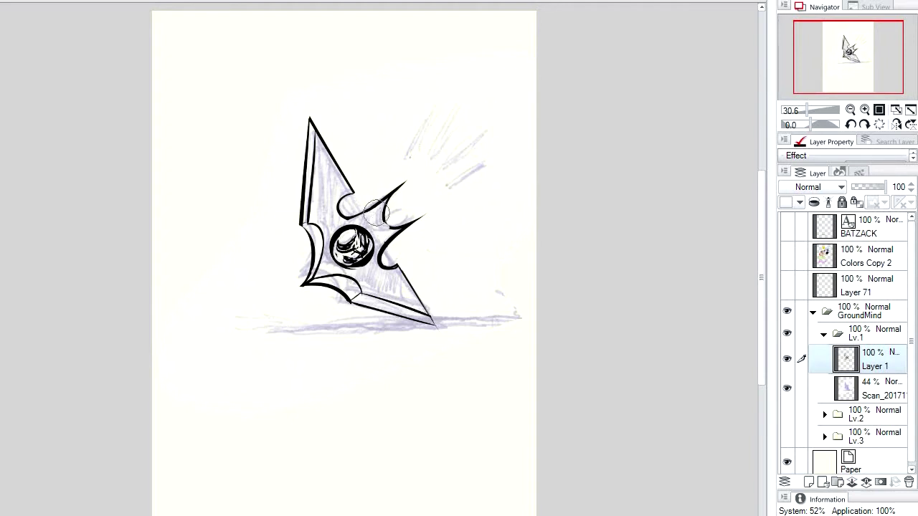
# Step: Select the blade's silhouette, show the Layer 71 palette and fill the silhouette with dark grey on a new layer below the line art
pyautogui.click(349, 352)
pyautogui.hotkey('ctrl', 'shift', 'i')
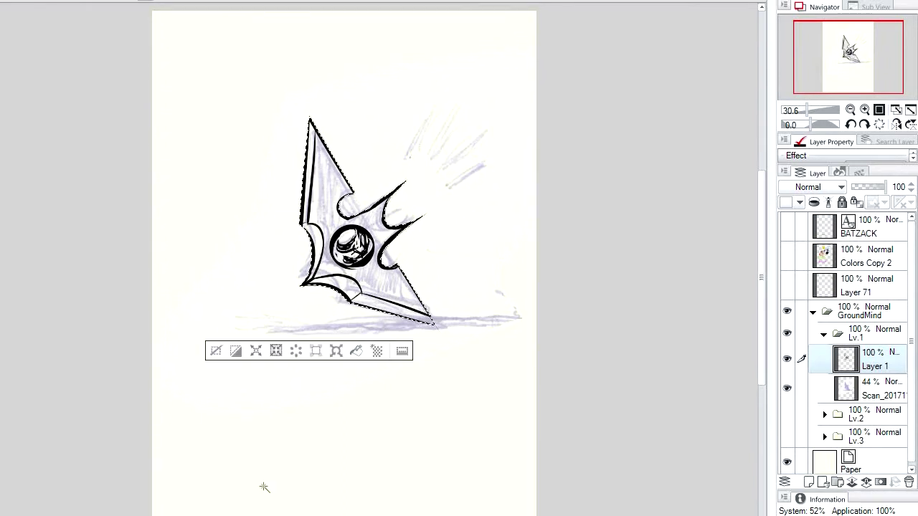
pyautogui.click(787, 285)
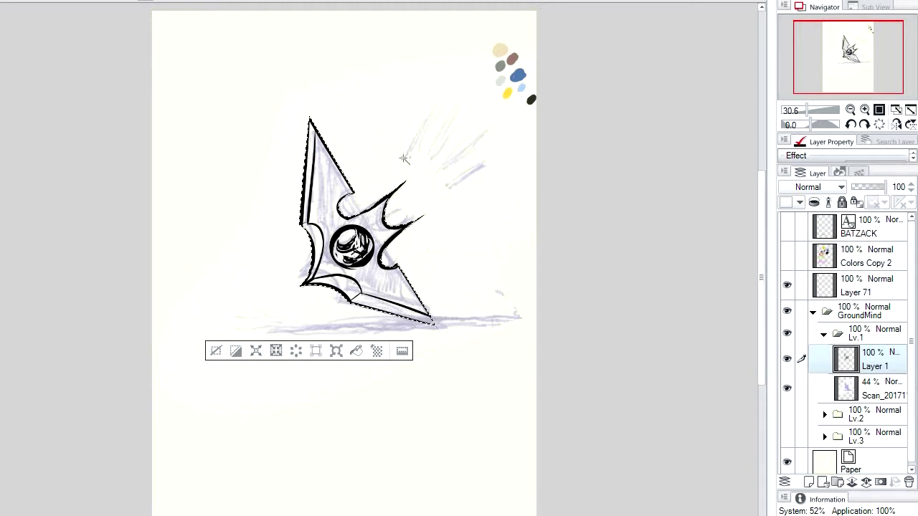
pyautogui.press('alt')
pyautogui.click(861, 391)
pyautogui.click(809, 482)
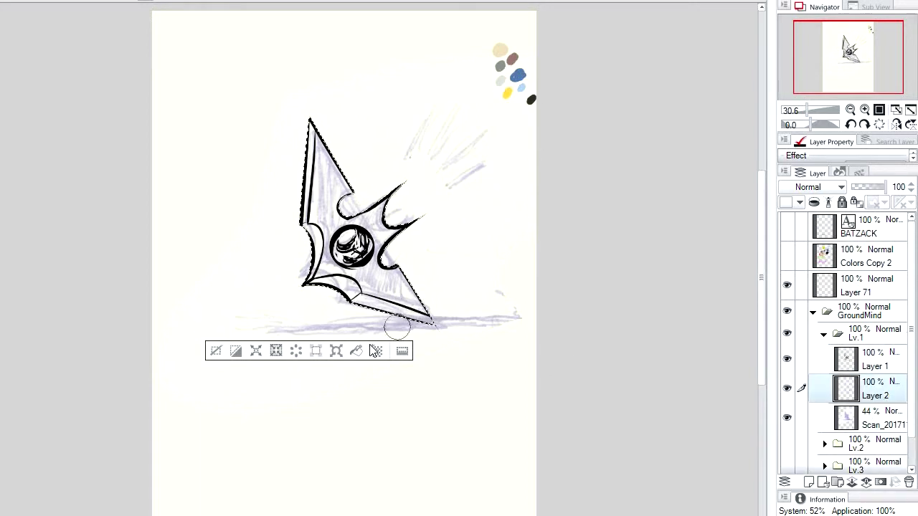
pyautogui.click(375, 351)
pyautogui.click(215, 350)
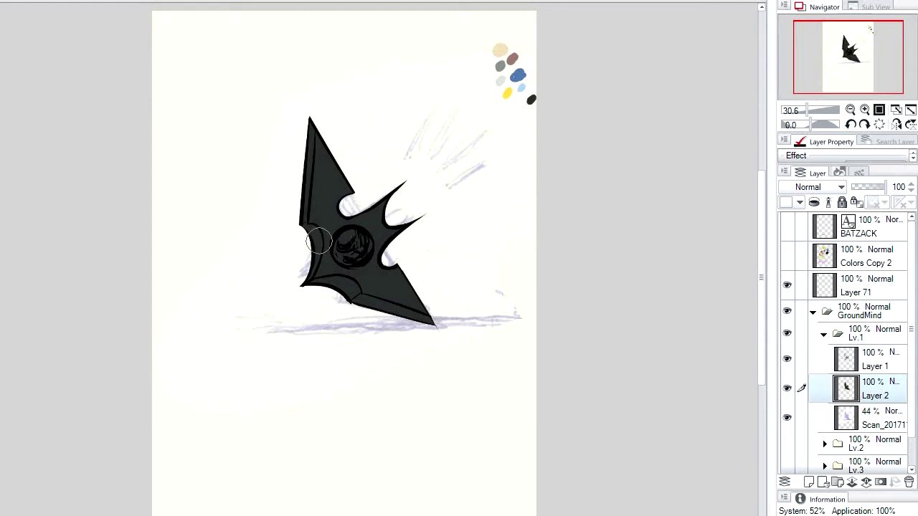
# Step: Add a Normal-mode layer clipped to the dark base fill and paint the gem bright green
pyautogui.click(809, 482)
pyautogui.click(787, 255)
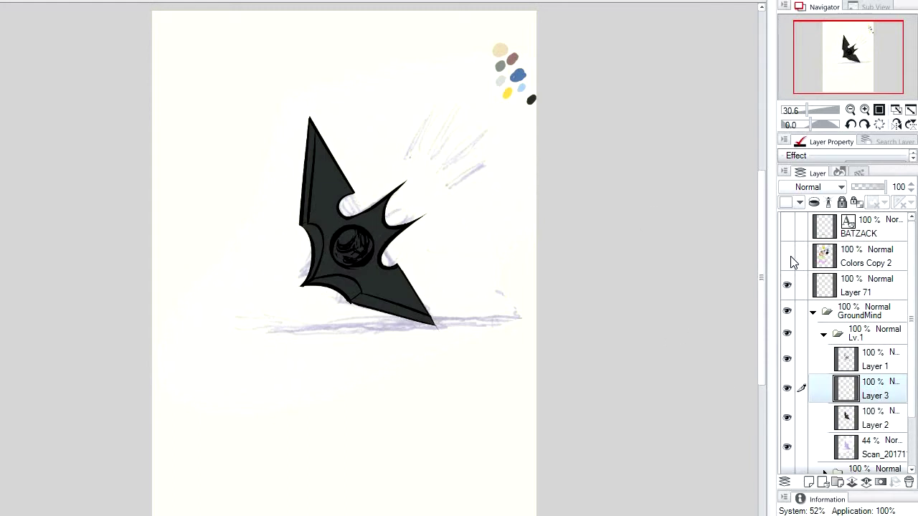
pyautogui.click(787, 256)
pyautogui.click(810, 188)
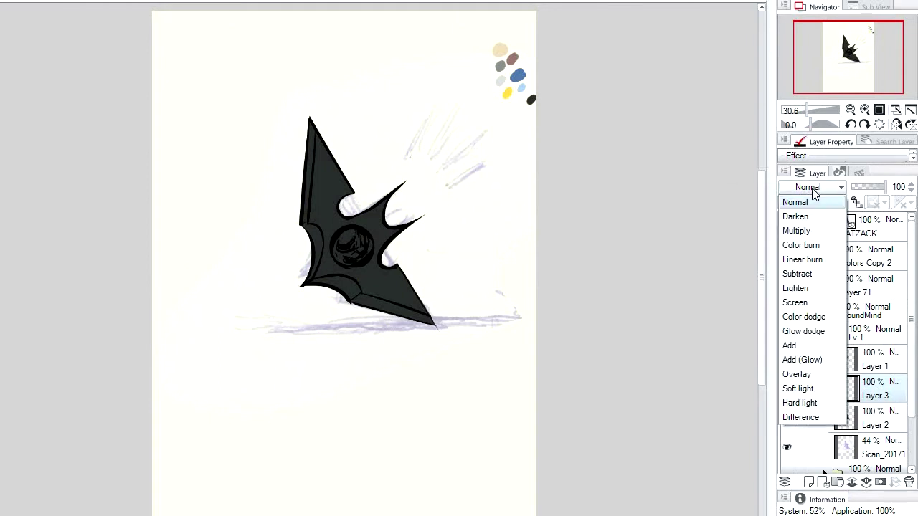
pyautogui.click(806, 231)
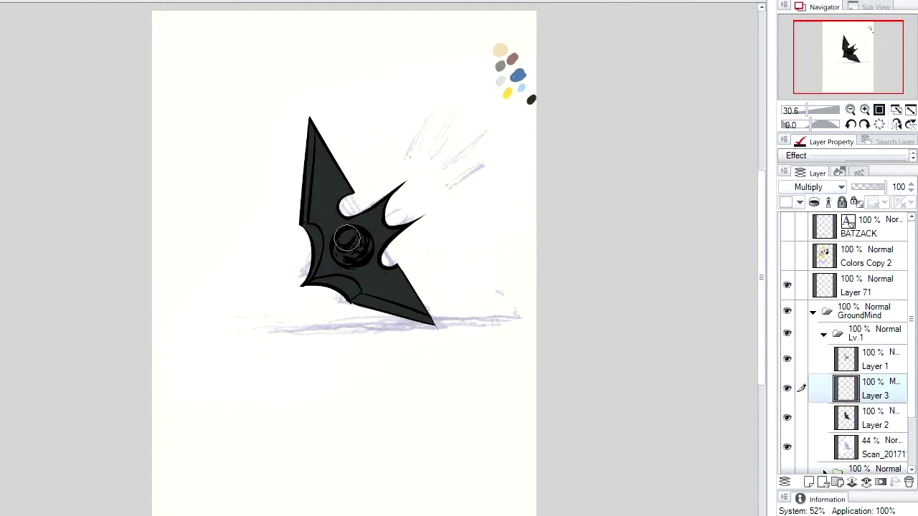
pyautogui.click(811, 188)
pyautogui.click(797, 202)
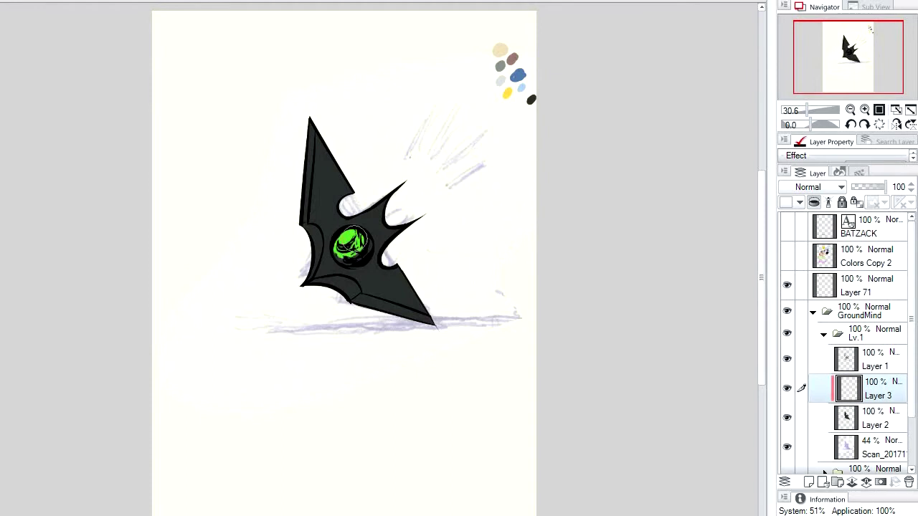
pyautogui.moveTo(357, 237); pyautogui.dragTo(356, 244)
# Step: Add another clipped layer directly above the base fill and paint the bevelled edges light grey
pyautogui.click(876, 422)
pyautogui.click(808, 482)
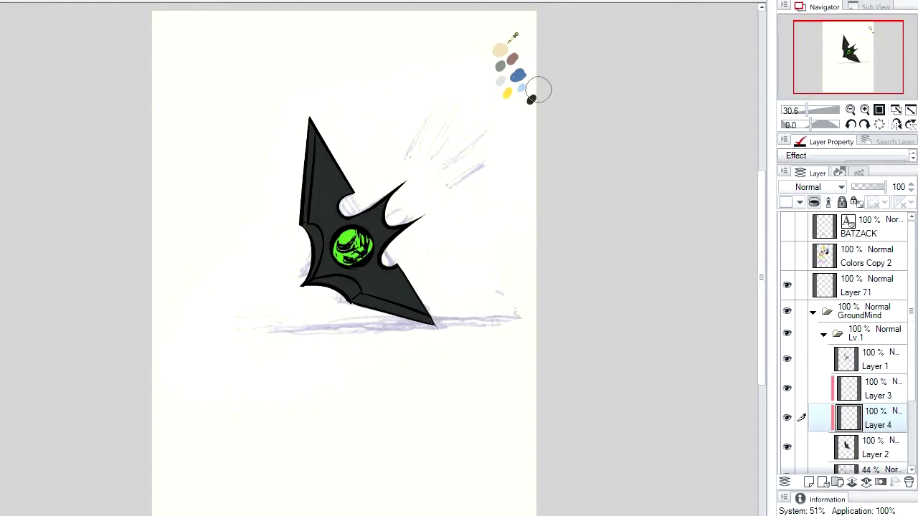
pyautogui.moveTo(309, 136)
pyautogui.mouseDown()
pyautogui.moveTo(299, 219)
pyautogui.moveTo(316, 249)
pyautogui.moveTo(302, 285)
pyautogui.moveTo(313, 284)
pyautogui.moveTo(300, 288)
pyautogui.moveTo(326, 281)
pyautogui.moveTo(349, 292)
pyautogui.moveTo(346, 284)
pyautogui.moveTo(333, 282)
pyautogui.moveTo(415, 320)
pyautogui.moveTo(380, 308)
pyautogui.mouseUp()
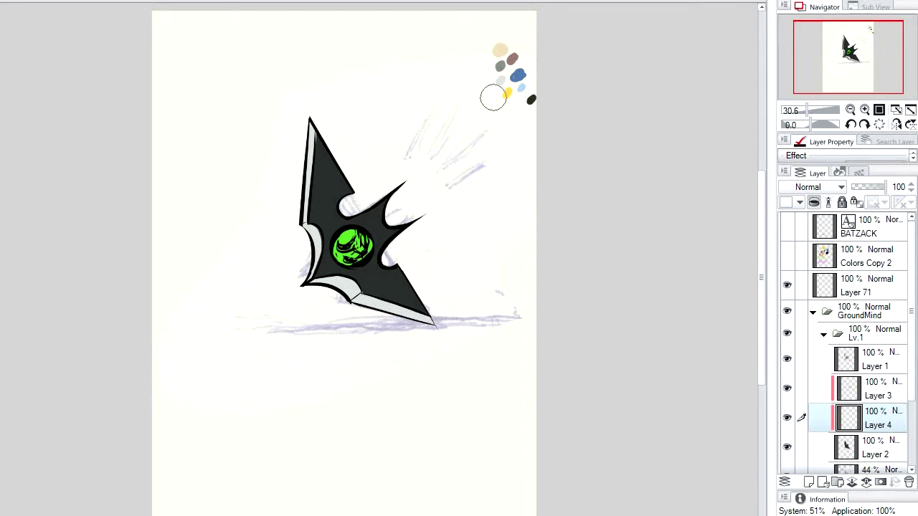
# Step: Add a new layer above the line art and hand-letter "Beep Beep Beep" in bright green above the blade
pyautogui.click(871, 387)
pyautogui.hotkey('ctrl', 'shift', 'n')
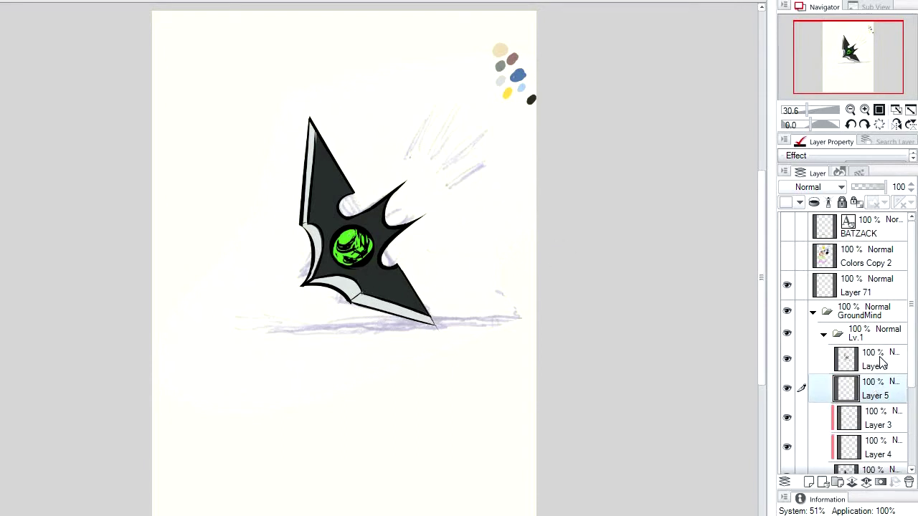
pyautogui.moveTo(884, 364); pyautogui.dragTo(883, 356)
pyautogui.moveTo(341, 91)
pyautogui.mouseDown()
pyautogui.moveTo(340, 57)
pyautogui.moveTo(363, 77)
pyautogui.moveTo(359, 105)
pyautogui.moveTo(378, 117)
pyautogui.moveTo(365, 131)
pyautogui.moveTo(401, 123)
pyautogui.moveTo(406, 130)
pyautogui.mouseUp()
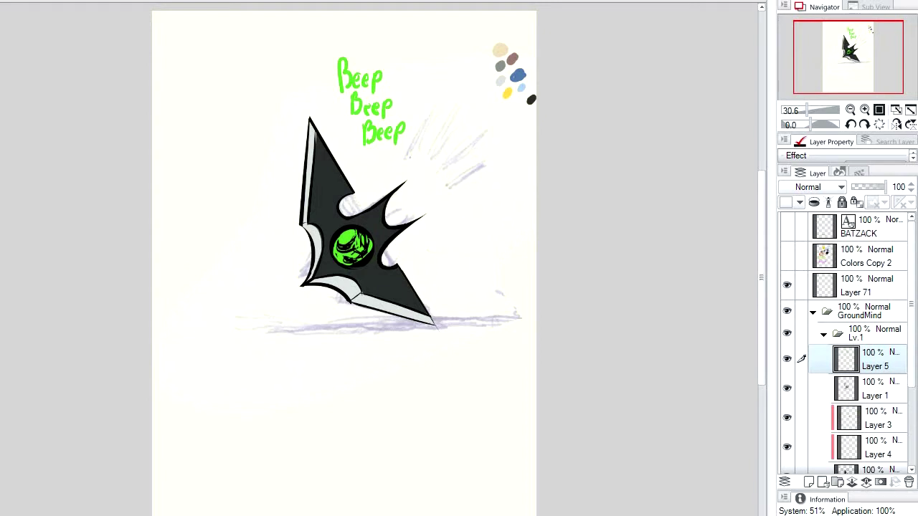
# Step: Draw red motion lines radiating beyond the ears, following the sketched strokes
pyautogui.moveTo(412, 161)
pyautogui.mouseDown()
pyautogui.moveTo(434, 96)
pyautogui.moveTo(452, 104)
pyautogui.mouseUp()
pyautogui.moveTo(427, 180); pyautogui.dragTo(439, 167)
pyautogui.moveTo(482, 122); pyautogui.dragTo(448, 165)
pyautogui.moveTo(505, 151); pyautogui.dragTo(442, 191)
pyautogui.moveTo(474, 173); pyautogui.dragTo(462, 179)
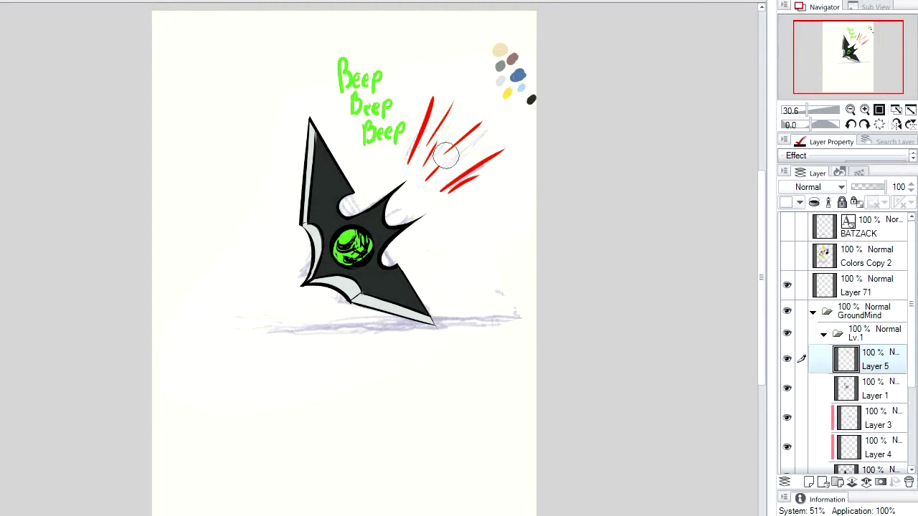
# Step: Add a new layer and brush soft reddish shading around the blade
pyautogui.click(876, 418)
pyautogui.scroll(-2, 791, 348)
pyautogui.click(788, 344)
pyautogui.click(788, 344)
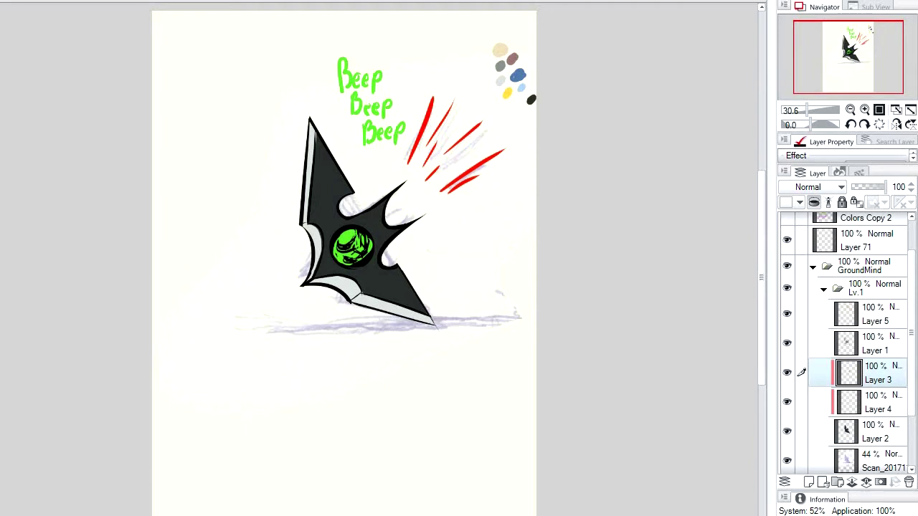
pyautogui.click(813, 481)
pyautogui.moveTo(871, 373); pyautogui.dragTo(872, 328)
pyautogui.click(830, 188)
pyautogui.click(278, 184)
pyautogui.moveTo(254, 139); pyautogui.dragTo(240, 181)
pyautogui.moveTo(330, 168)
pyautogui.mouseDown()
pyautogui.moveTo(323, 174)
pyautogui.moveTo(332, 176)
pyautogui.mouseUp()
# Step: Place the shading layer above the gem colour, clip it to the base, set it to Multiply and shade the blade tips
pyautogui.moveTo(875, 365); pyautogui.dragTo(875, 382)
pyautogui.click(814, 203)
pyautogui.click(814, 203)
pyautogui.click(814, 203)
pyautogui.click(818, 188)
pyautogui.click(794, 229)
pyautogui.moveTo(307, 162)
pyautogui.mouseDown()
pyautogui.moveTo(309, 125)
pyautogui.moveTo(312, 229)
pyautogui.moveTo(355, 287)
pyautogui.moveTo(398, 287)
pyautogui.moveTo(387, 305)
pyautogui.moveTo(388, 258)
pyautogui.moveTo(359, 243)
pyautogui.moveTo(324, 245)
pyautogui.moveTo(318, 138)
pyautogui.mouseUp()
pyautogui.moveTo(418, 295); pyautogui.dragTo(419, 304)
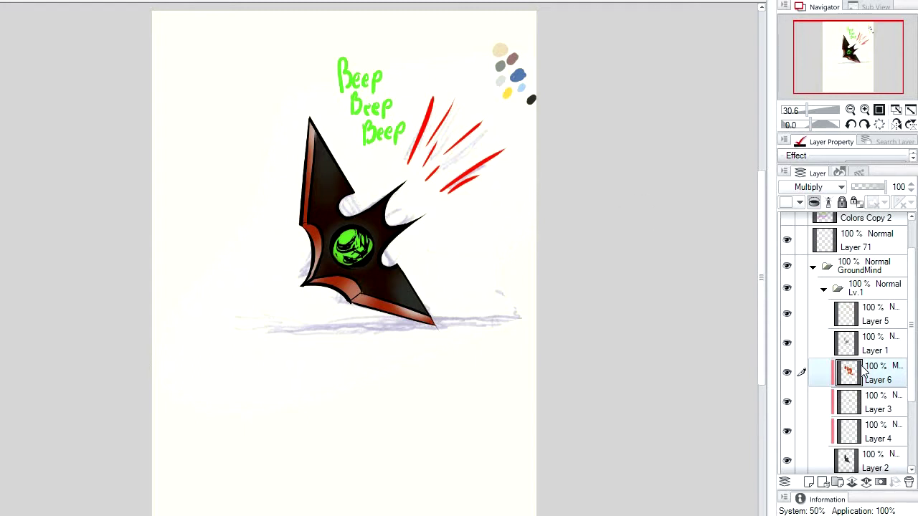
# Step: Duplicate the Multiply shading layer, set the copy's saturation to 41 and lower its brightness
pyautogui.rightClick(850, 381)
pyautogui.click(805, 129)
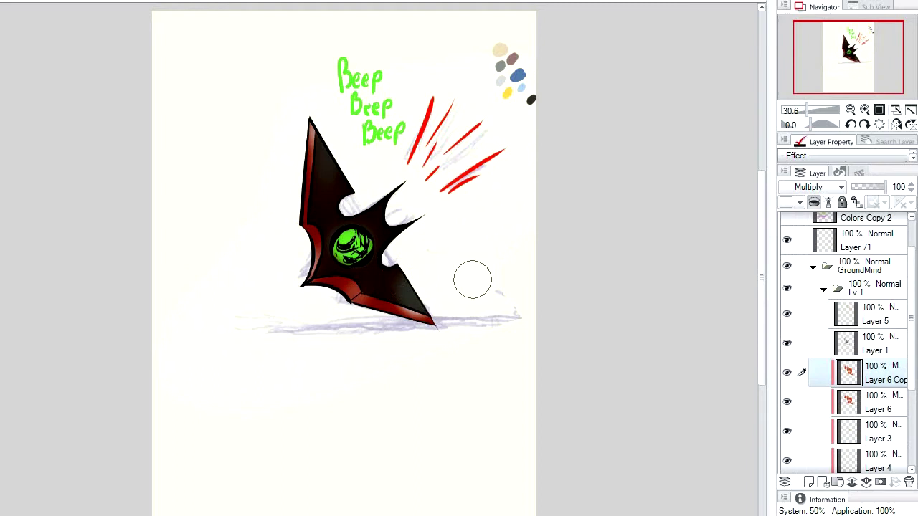
pyautogui.hotkey('ctrl', 'u')
pyautogui.moveTo(612, 185); pyautogui.dragTo(667, 186)
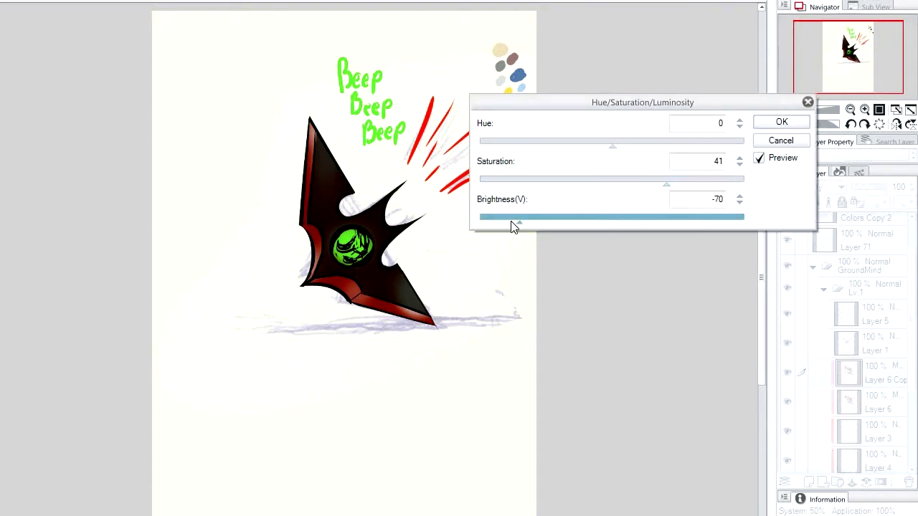
pyautogui.click(535, 221)
pyautogui.click(781, 123)
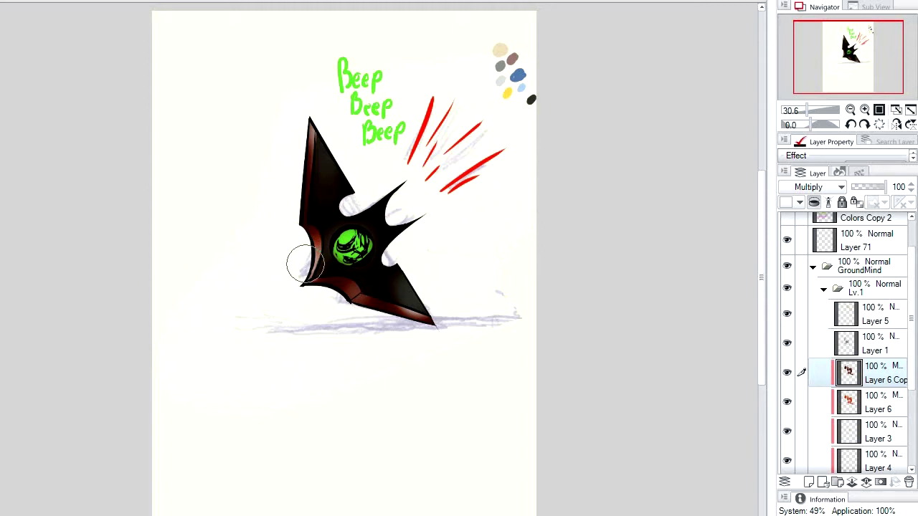
# Step: Lighten the darkened Multiply shading along the blade's red edges, keeping the copied shading layer clipped to the base
pyautogui.moveTo(281, 185)
pyautogui.mouseDown()
pyautogui.moveTo(291, 155)
pyautogui.moveTo(293, 228)
pyautogui.moveTo(334, 308)
pyautogui.moveTo(394, 319)
pyautogui.mouseUp()
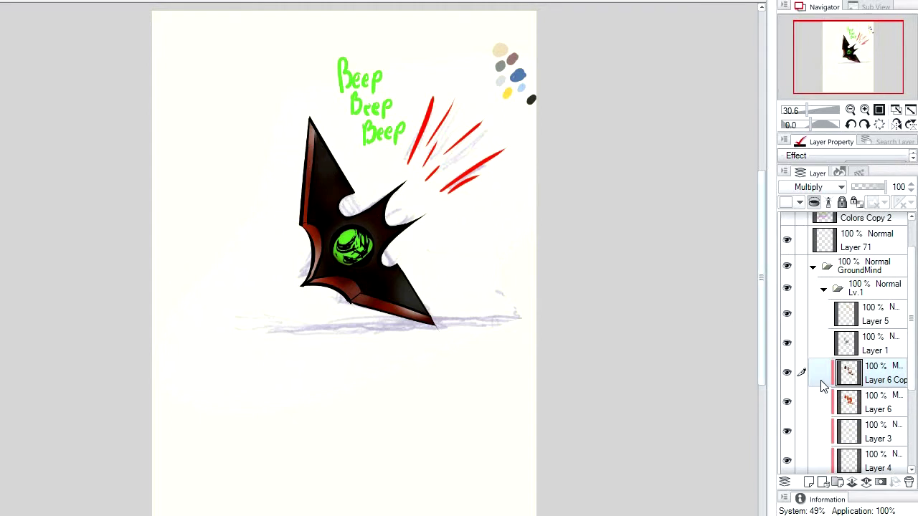
pyautogui.click(811, 186)
pyautogui.click(811, 202)
pyautogui.click(811, 187)
pyautogui.click(800, 227)
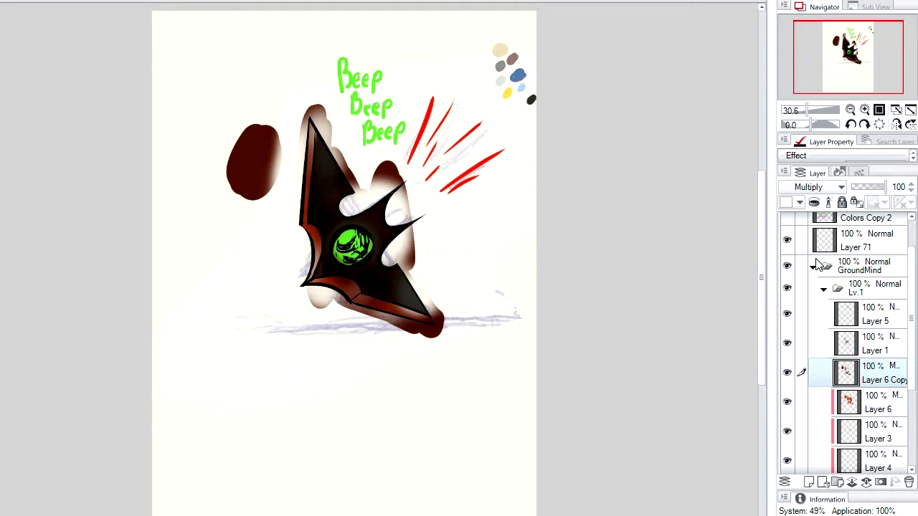
pyautogui.click(817, 204)
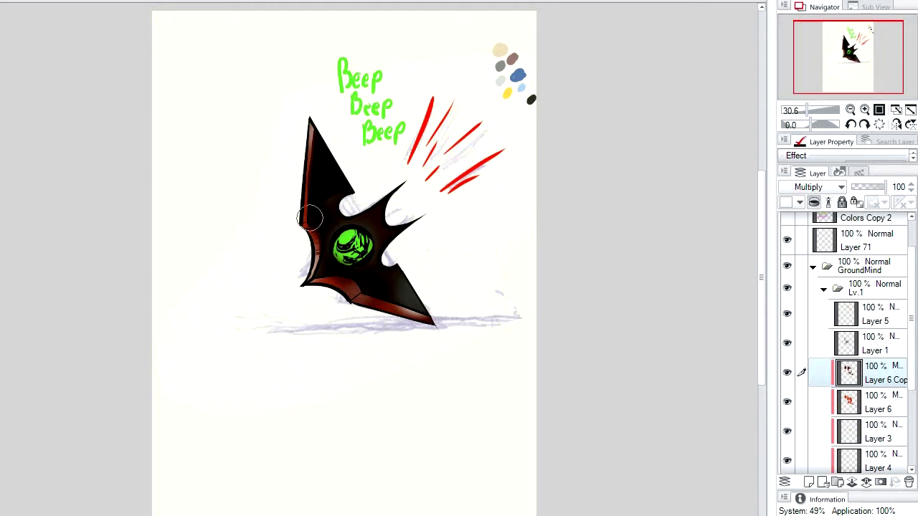
# Step: Brush fine dark hatching strokes along the blade's red edges on the copied Multiply layer
pyautogui.moveTo(316, 258); pyautogui.dragTo(312, 268)
pyautogui.moveTo(394, 266); pyautogui.dragTo(429, 306)
pyautogui.moveTo(397, 267); pyautogui.dragTo(419, 301)
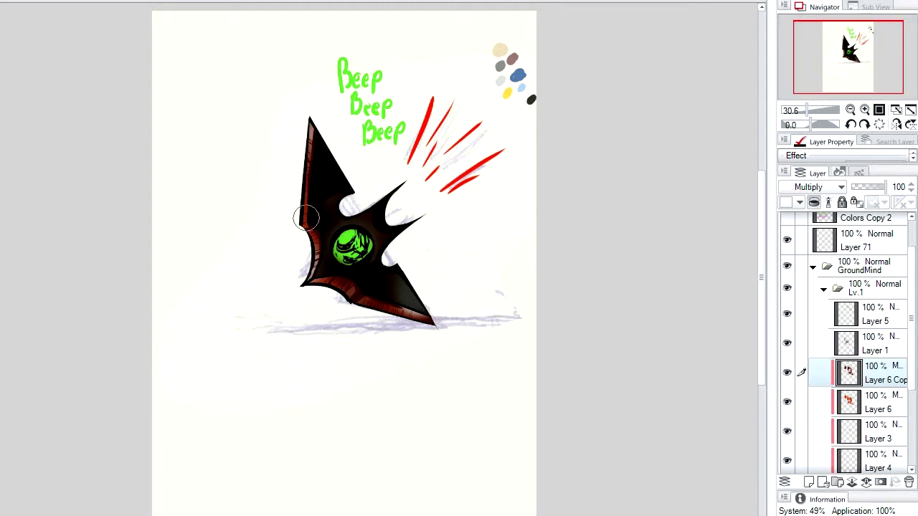
pyautogui.moveTo(327, 255); pyautogui.dragTo(320, 268)
# Step: Add a new layer, place it above Layer 1 and set its blending mode to Add (Glow)
pyautogui.click(809, 482)
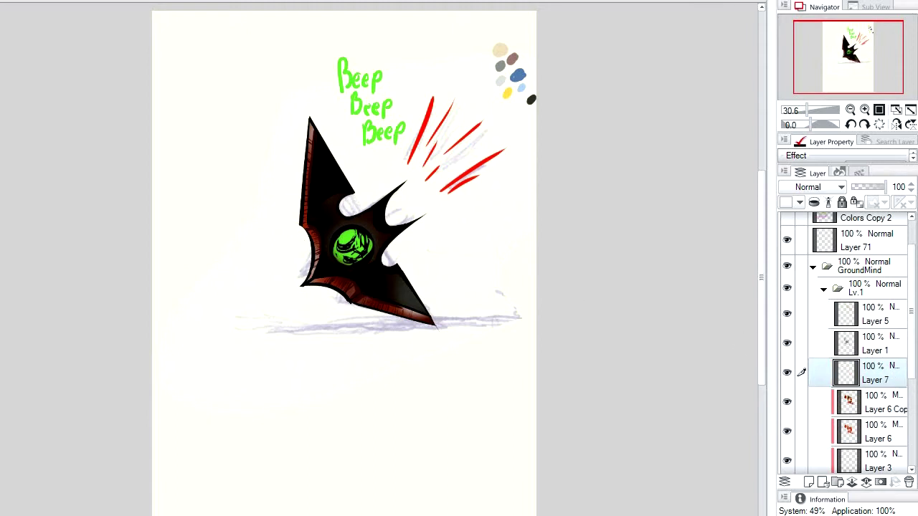
pyautogui.moveTo(878, 345); pyautogui.dragTo(877, 331)
pyautogui.click(827, 195)
pyautogui.click(804, 361)
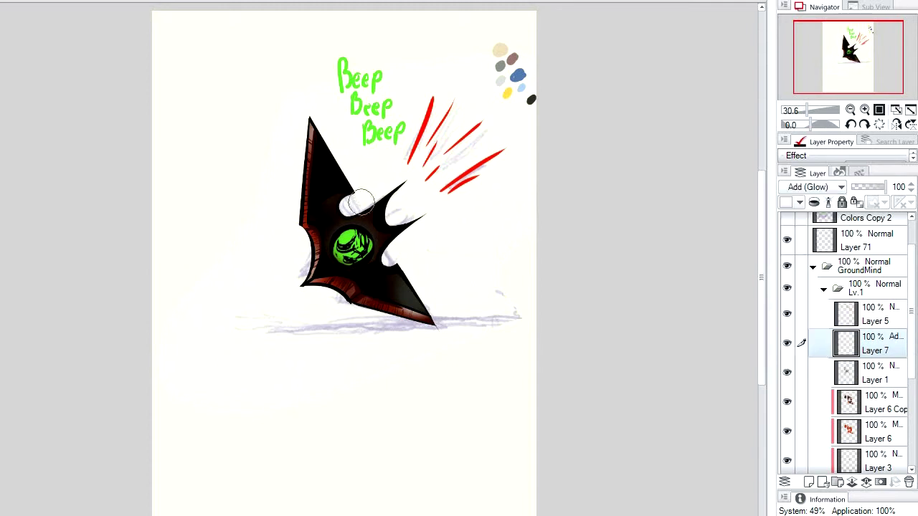
# Step: Paint bright highlight spots on the gem, the body around it and the upper wing's outer edge with the pale blue swatch colour
pyautogui.keyDown('alt'); pyautogui.click(527, 87); pyautogui.keyUp('alt')
pyautogui.hotkey('ctrl', 'z')
pyautogui.moveTo(336, 211); pyautogui.dragTo(327, 230)
pyautogui.moveTo(310, 125); pyautogui.dragTo(304, 158)
pyautogui.click(367, 214)
pyautogui.click(346, 237)
pyautogui.moveTo(335, 248)
pyautogui.mouseDown()
pyautogui.moveTo(340, 257)
pyautogui.moveTo(316, 257)
pyautogui.mouseUp()
pyautogui.click(361, 248)
pyautogui.click(367, 243)
pyautogui.moveTo(338, 213); pyautogui.dragTo(328, 231)
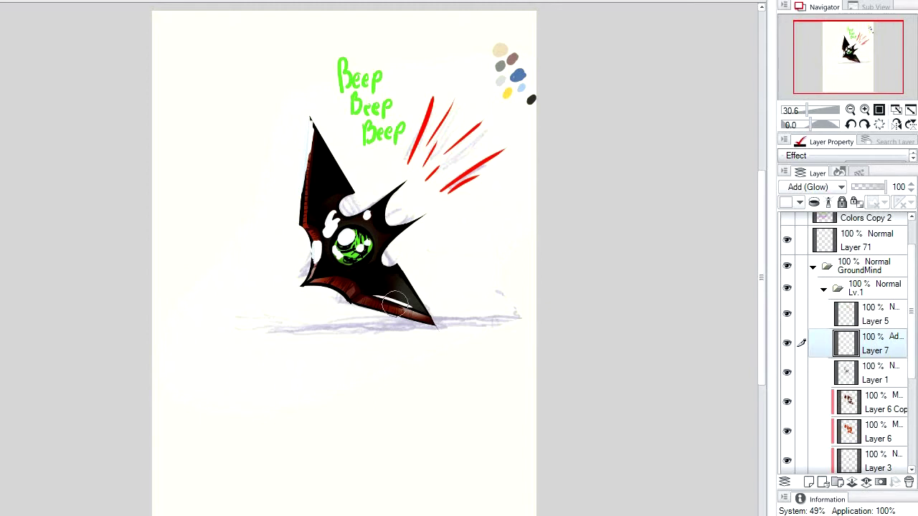
# Step: Paint bright highlight strokes along the lower wing's edges, the upper ear and the curved lower rim
pyautogui.moveTo(370, 297); pyautogui.dragTo(429, 316)
pyautogui.moveTo(399, 268); pyautogui.dragTo(428, 311)
pyautogui.moveTo(312, 124)
pyautogui.mouseDown()
pyautogui.moveTo(352, 188)
pyautogui.moveTo(345, 182)
pyautogui.moveTo(350, 206)
pyautogui.moveTo(366, 210)
pyautogui.moveTo(355, 215)
pyautogui.moveTo(410, 176)
pyautogui.mouseUp()
pyautogui.hotkey('ctrl', 'z')
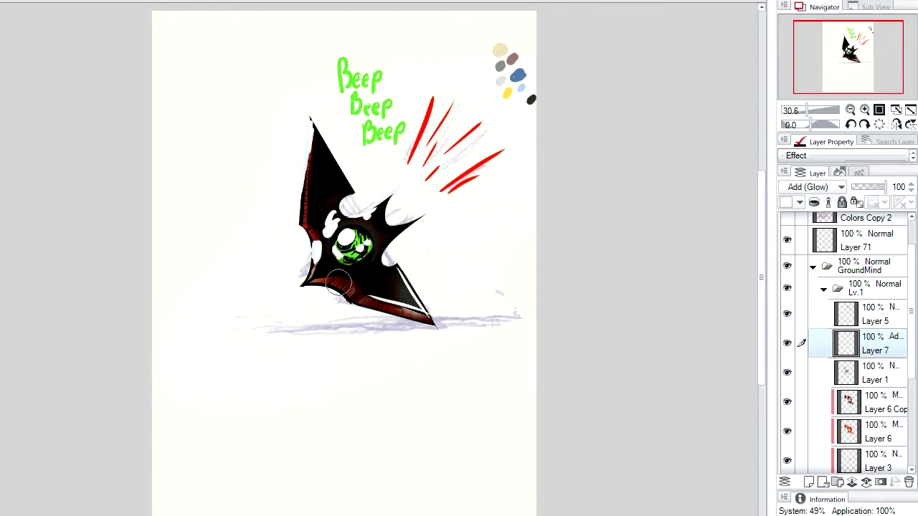
pyautogui.moveTo(313, 285); pyautogui.dragTo(404, 319)
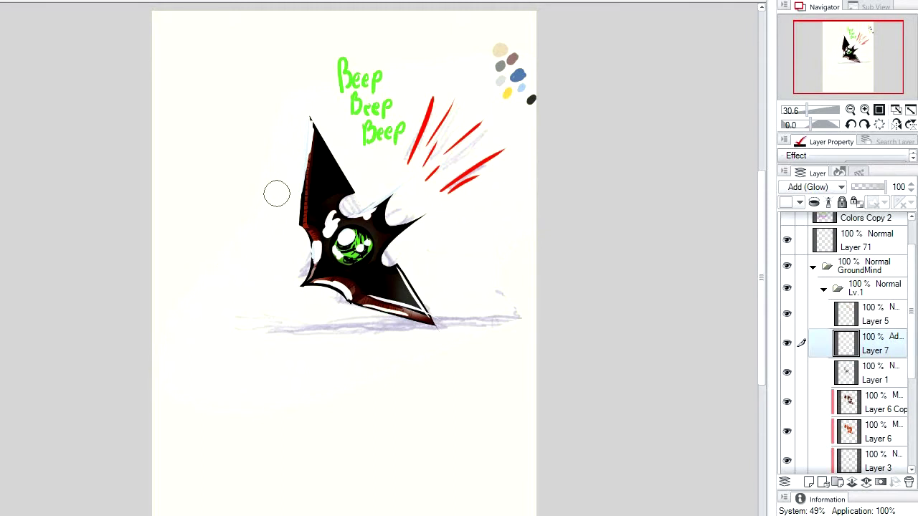
# Step: Blend the painted highlights into soft metallic reflections across the wings, the centre and the lower rim
pyautogui.press('b')
pyautogui.moveTo(319, 128); pyautogui.dragTo(313, 156)
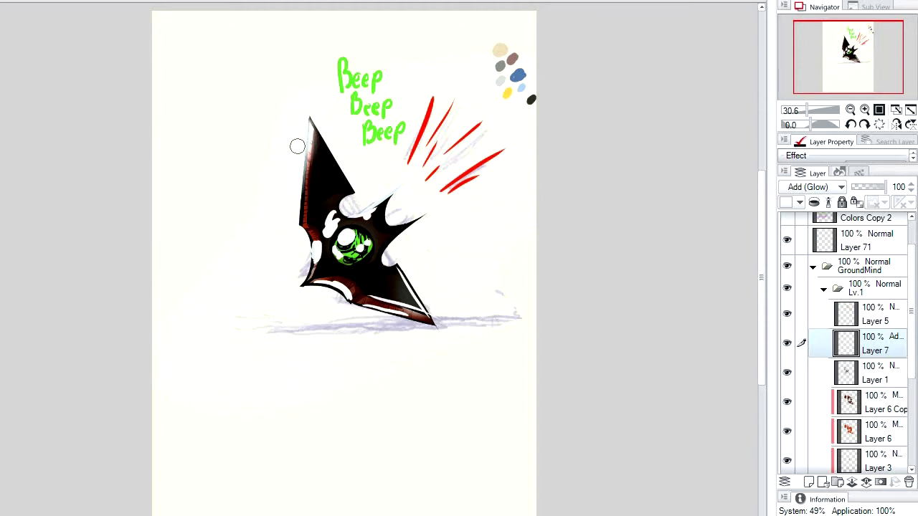
pyautogui.moveTo(319, 251)
pyautogui.mouseDown()
pyautogui.moveTo(304, 236)
pyautogui.moveTo(311, 264)
pyautogui.moveTo(336, 219)
pyautogui.moveTo(329, 233)
pyautogui.moveTo(326, 214)
pyautogui.moveTo(340, 203)
pyautogui.moveTo(347, 237)
pyautogui.moveTo(365, 225)
pyautogui.moveTo(364, 213)
pyautogui.moveTo(376, 225)
pyautogui.moveTo(373, 236)
pyautogui.moveTo(360, 218)
pyautogui.moveTo(336, 245)
pyautogui.mouseUp()
pyautogui.moveTo(332, 277); pyautogui.dragTo(429, 320)
pyautogui.moveTo(404, 277)
pyautogui.mouseDown()
pyautogui.moveTo(429, 313)
pyautogui.moveTo(363, 221)
pyautogui.moveTo(302, 272)
pyautogui.moveTo(362, 274)
pyautogui.moveTo(411, 306)
pyautogui.mouseUp()
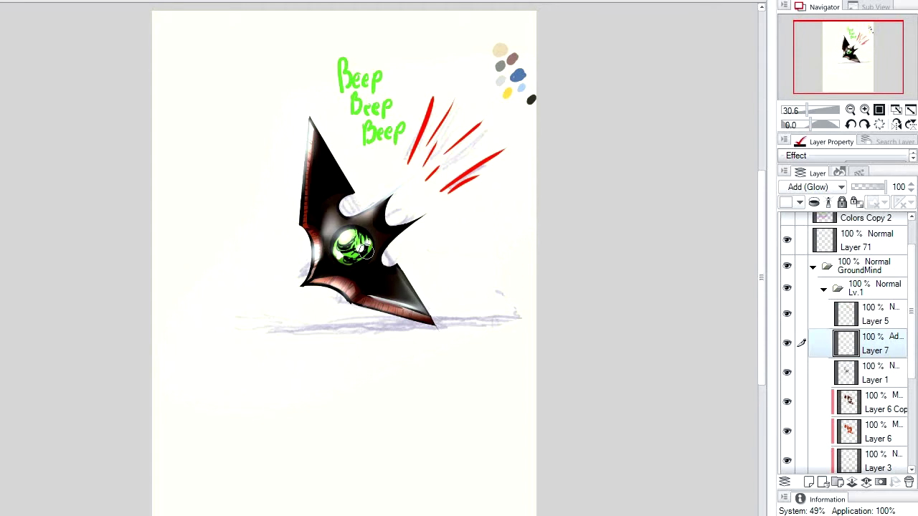
# Step: Brush a soft glow around the gem in the lettering's green on a new layer set to Add (Glow)
pyautogui.press('b')
pyautogui.keyDown('alt'); pyautogui.click(342, 86); pyautogui.keyUp('alt')
pyautogui.keyDown('alt'); pyautogui.click(371, 133); pyautogui.keyUp('alt')
pyautogui.click(809, 483)
pyautogui.moveTo(350, 239)
pyautogui.mouseDown()
pyautogui.moveTo(340, 234)
pyautogui.moveTo(364, 233)
pyautogui.moveTo(348, 219)
pyautogui.moveTo(344, 264)
pyautogui.moveTo(358, 252)
pyautogui.moveTo(338, 258)
pyautogui.mouseUp()
pyautogui.click(824, 189)
pyautogui.click(832, 287)
# Step: Add fine bright highlight strokes along the blade's bevelled edges on Layer 7 with a smaller brush
pyautogui.click(879, 377)
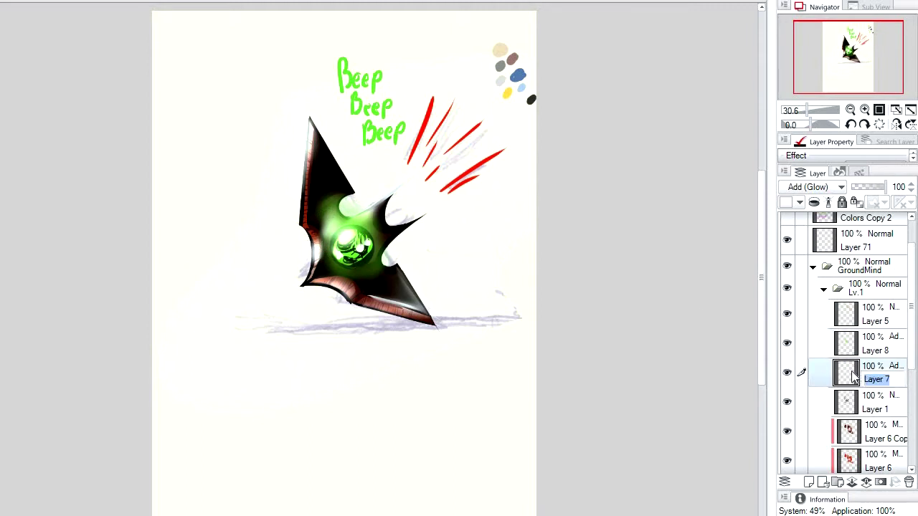
pyautogui.press('[')
pyautogui.press('[')
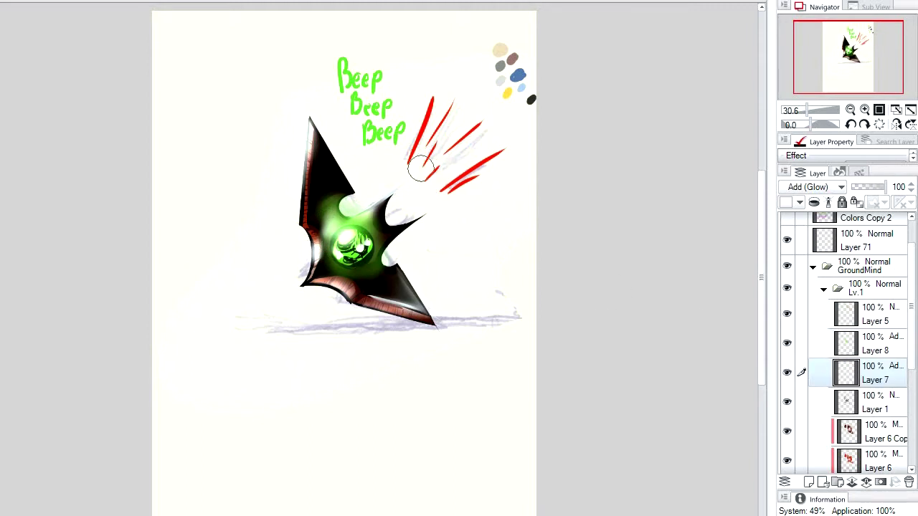
pyautogui.moveTo(299, 223); pyautogui.dragTo(309, 203)
pyautogui.hotkey('ctrl', 'z')
pyautogui.hotkey('ctrl', 'z')
pyautogui.hotkey('ctrl', 'z')
pyautogui.hotkey('ctrl', 'z')
pyautogui.moveTo(310, 218)
pyautogui.mouseDown()
pyautogui.moveTo(311, 161)
pyautogui.moveTo(307, 186)
pyautogui.moveTo(310, 177)
pyautogui.moveTo(320, 224)
pyautogui.moveTo(309, 275)
pyautogui.moveTo(337, 253)
pyautogui.mouseUp()
pyautogui.hotkey('ctrl', 'z')
pyautogui.moveTo(323, 279)
pyautogui.mouseDown()
pyautogui.moveTo(330, 226)
pyautogui.moveTo(341, 265)
pyautogui.moveTo(355, 271)
pyautogui.moveTo(332, 262)
pyautogui.moveTo(337, 287)
pyautogui.moveTo(355, 284)
pyautogui.moveTo(344, 294)
pyautogui.moveTo(353, 300)
pyautogui.moveTo(361, 277)
pyautogui.mouseUp()
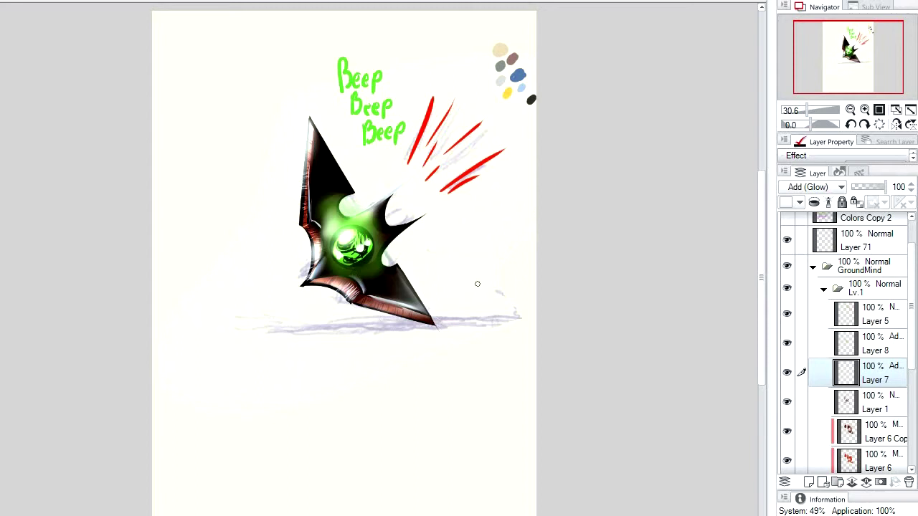
# Step: Group the blade's layers from Layer 5 down to Layer 2 into a new folder named Mine
pyautogui.click(788, 313)
pyautogui.click(787, 317)
pyautogui.click(787, 402)
pyautogui.click(787, 401)
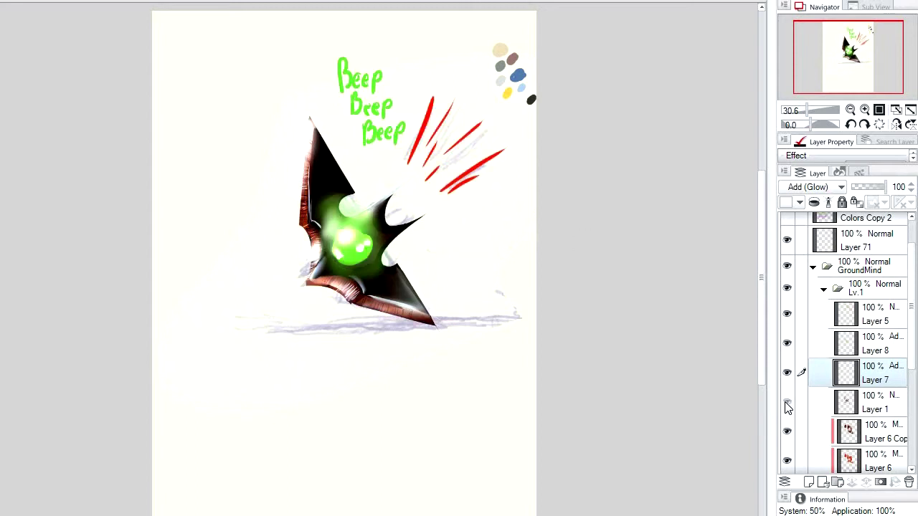
pyautogui.click(883, 409)
pyautogui.moveTo(912, 345); pyautogui.dragTo(912, 408)
pyautogui.keyDown('shift'); pyautogui.click(870, 429); pyautogui.keyUp('shift')
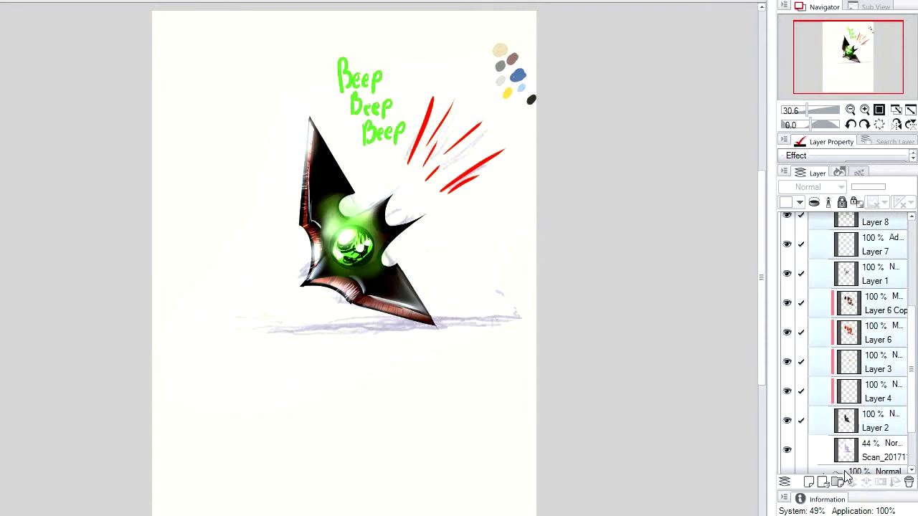
pyautogui.moveTo(865, 425); pyautogui.dragTo(837, 483)
pyautogui.scroll(1, 854, 287)
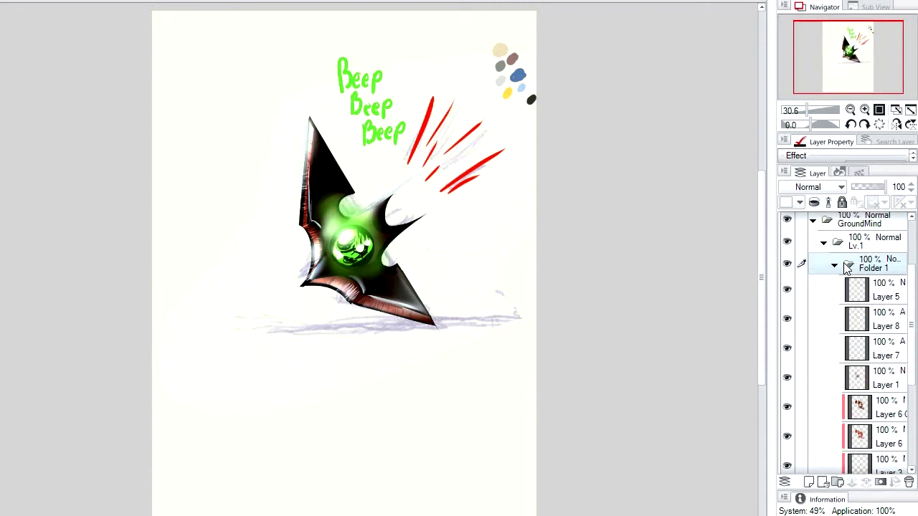
pyautogui.click(836, 265)
pyautogui.doubleClick(877, 361)
pyautogui.write('Mind')
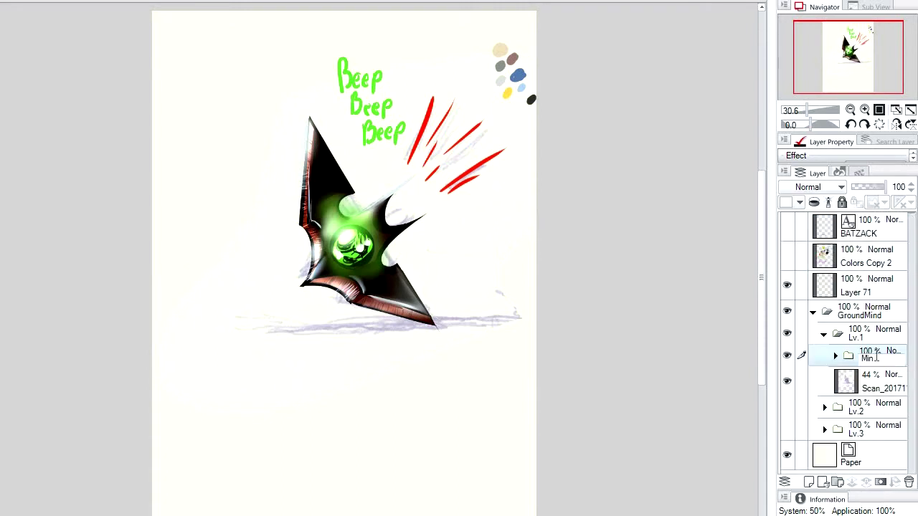
# Step: Create a new layer above the scanned sketch and put it in a folder named BK
pyautogui.click(853, 385)
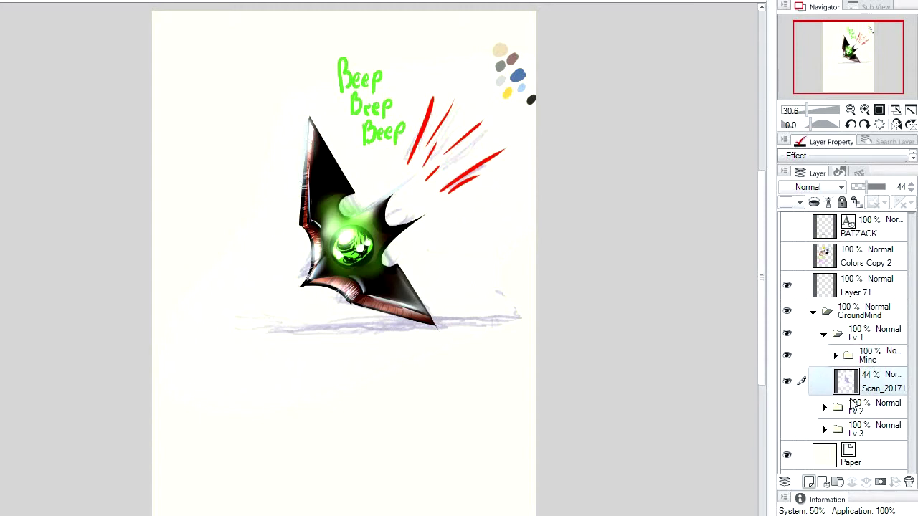
pyautogui.click(809, 482)
pyautogui.click(841, 479)
pyautogui.doubleClick(875, 384)
pyautogui.write('BK')
pyautogui.press('Return')
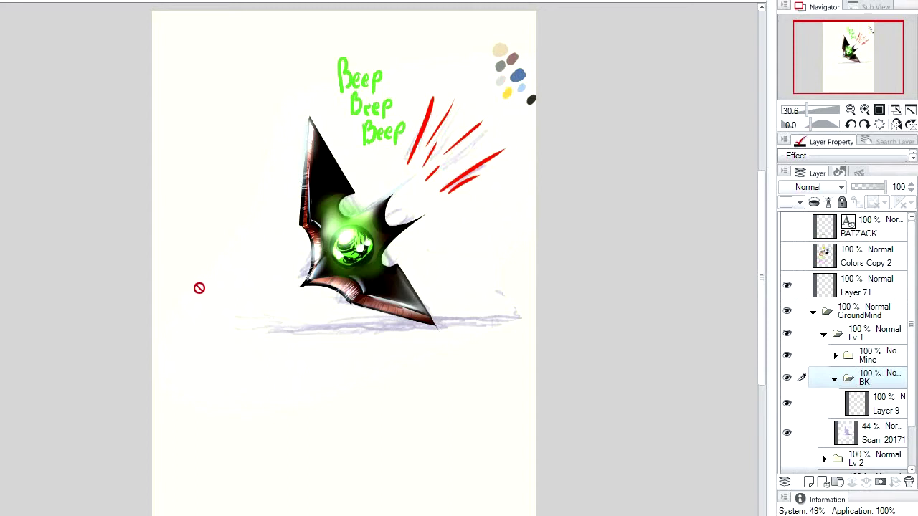
# Step: Draw a horizon line across the page behind the blade, filling the ground blue and the area above dark grey
pyautogui.click(832, 408)
pyautogui.moveTo(129, 289)
pyautogui.mouseDown()
pyautogui.moveTo(283, 281)
pyautogui.moveTo(573, 295)
pyautogui.mouseUp()
pyautogui.hotkey('ctrl', 'z')
pyautogui.moveTo(122, 263); pyautogui.dragTo(670, 255)
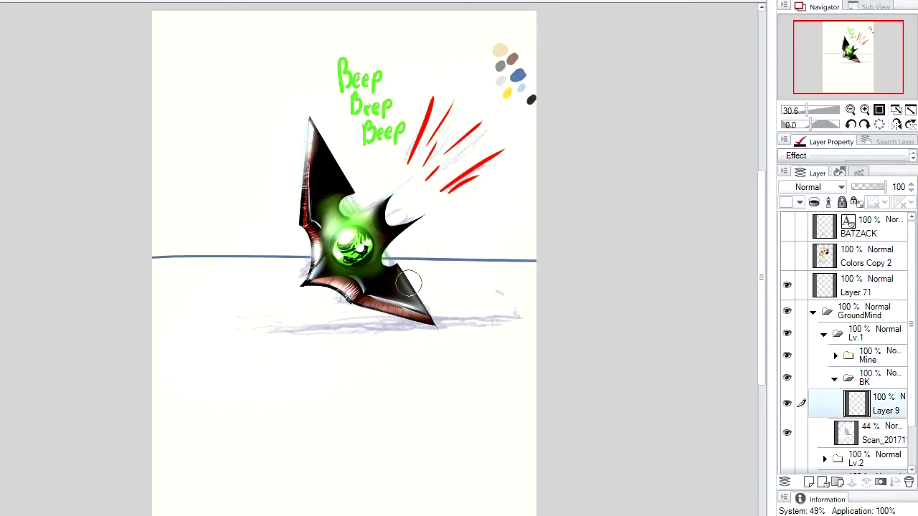
pyautogui.click(350, 380)
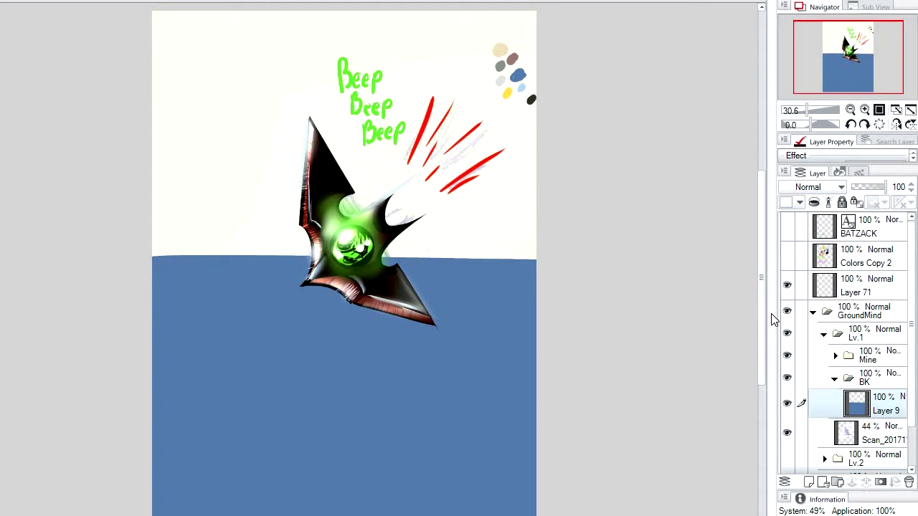
pyautogui.click(206, 180)
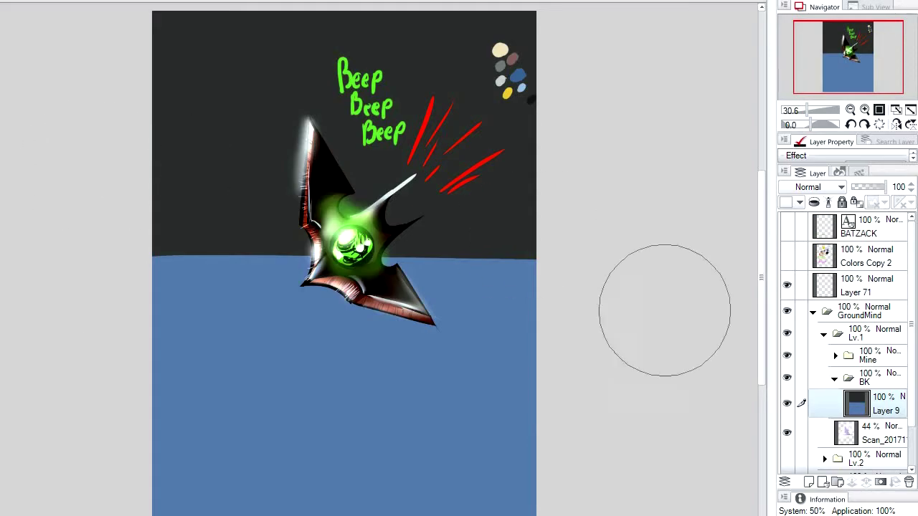
# Step: Add a Multiply layer above the background fill and draw branching cracks around the blade's lower tip
pyautogui.hotkey('ctrl', 'shift', 'n')
pyautogui.click(818, 186)
pyautogui.click(812, 238)
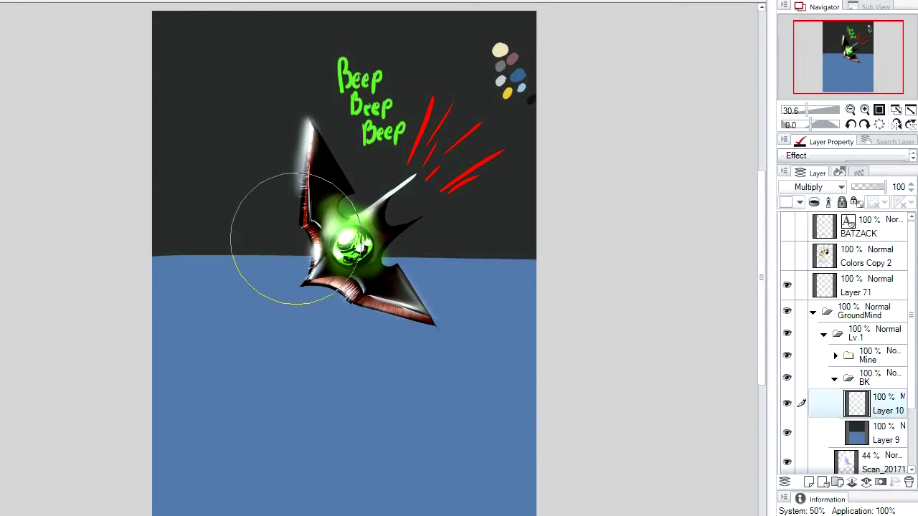
pyautogui.hotkey('ctrl', 'z')
pyautogui.moveTo(436, 329)
pyautogui.mouseDown()
pyautogui.moveTo(327, 331)
pyautogui.moveTo(318, 323)
pyautogui.moveTo(411, 322)
pyautogui.moveTo(356, 318)
pyautogui.moveTo(496, 346)
pyautogui.moveTo(440, 327)
pyautogui.mouseUp()
pyautogui.hotkey('ctrl', 'z')
pyautogui.hotkey('ctrl', 'z')
pyautogui.hotkey('ctrl', 'z')
pyautogui.hotkey('ctrl', 'z')
pyautogui.moveTo(426, 335)
pyautogui.mouseDown()
pyautogui.moveTo(453, 331)
pyautogui.moveTo(337, 344)
pyautogui.moveTo(459, 315)
pyautogui.mouseUp()
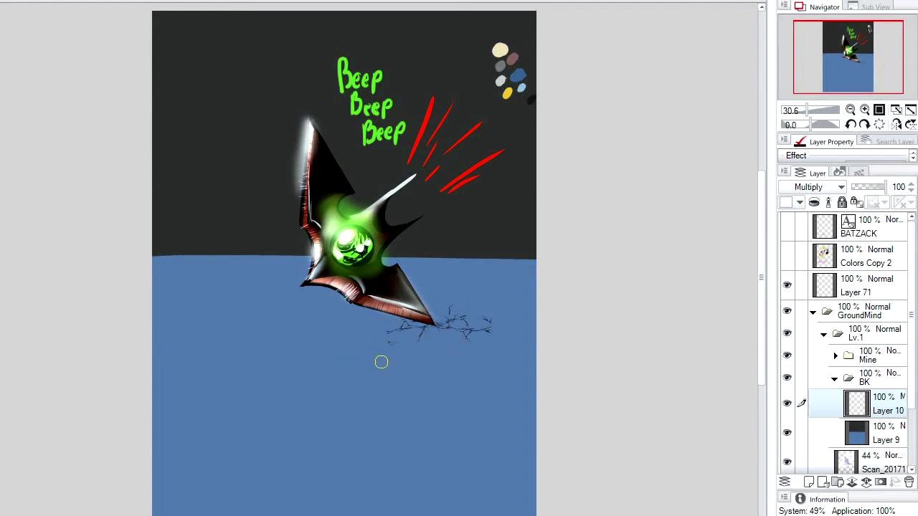
pyautogui.moveTo(203, 357)
pyautogui.mouseDown()
pyautogui.moveTo(107, 359)
pyautogui.moveTo(217, 319)
pyautogui.moveTo(19, 188)
pyautogui.mouseUp()
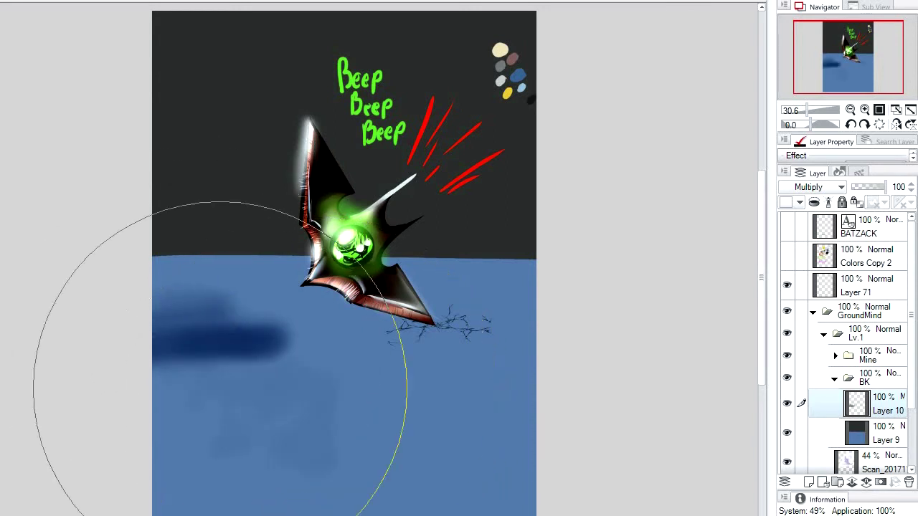
pyautogui.moveTo(239, 321)
pyautogui.mouseDown()
pyautogui.moveTo(218, 345)
pyautogui.moveTo(350, 363)
pyautogui.moveTo(149, 337)
pyautogui.moveTo(503, 360)
pyautogui.moveTo(468, 365)
pyautogui.moveTo(69, 297)
pyautogui.moveTo(317, 349)
pyautogui.mouseUp()
pyautogui.hotkey('ctrl', 'z')
pyautogui.hotkey('ctrl', 'z')
pyautogui.press('[')
pyautogui.press('[')
pyautogui.press('[')
pyautogui.press('[')
pyautogui.press('[')
pyautogui.press('[')
pyautogui.press('[')
pyautogui.press('[')
pyautogui.press('[')
pyautogui.press('[')
pyautogui.moveTo(211, 294)
pyautogui.mouseDown()
pyautogui.moveTo(146, 266)
pyautogui.moveTo(266, 261)
pyautogui.moveTo(281, 274)
pyautogui.moveTo(194, 301)
pyautogui.moveTo(348, 313)
pyautogui.moveTo(230, 250)
pyautogui.mouseUp()
pyautogui.moveTo(253, 286)
pyautogui.mouseDown()
pyautogui.moveTo(129, 272)
pyautogui.moveTo(280, 266)
pyautogui.moveTo(395, 327)
pyautogui.moveTo(381, 351)
pyautogui.mouseUp()
pyautogui.hotkey('ctrl', 'z')
pyautogui.hotkey('ctrl', 'z')
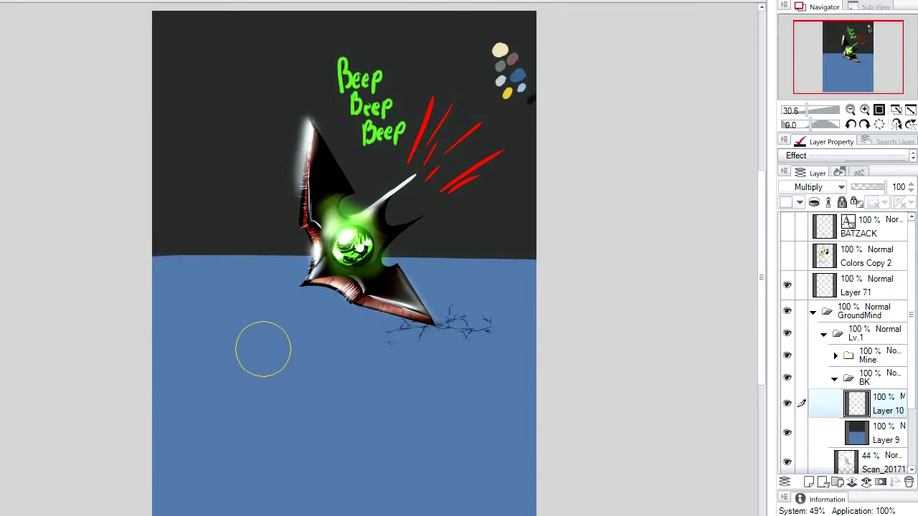
# Step: Darken the whole background with large cloudy strokes on the Multiply layer
pyautogui.scroll(1, 232, 319)
pyautogui.scroll(-7, 230, 325)
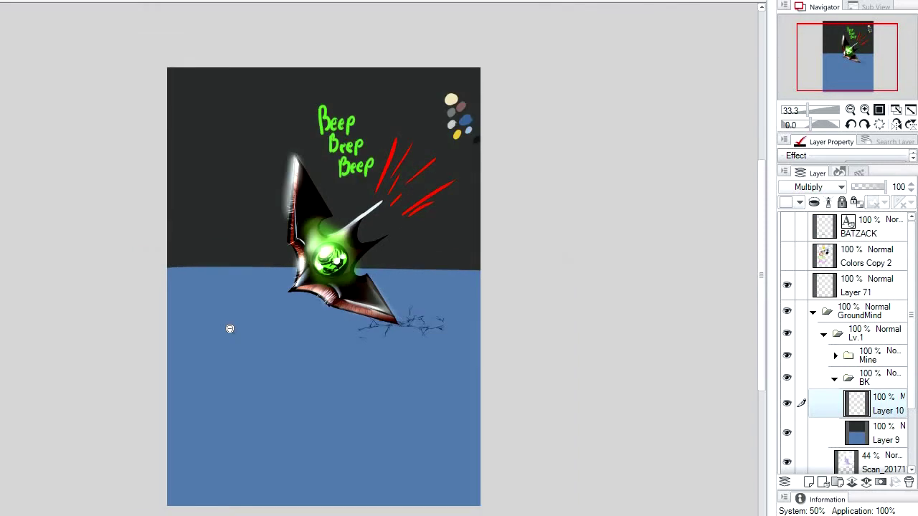
pyautogui.scroll(4, 248, 337)
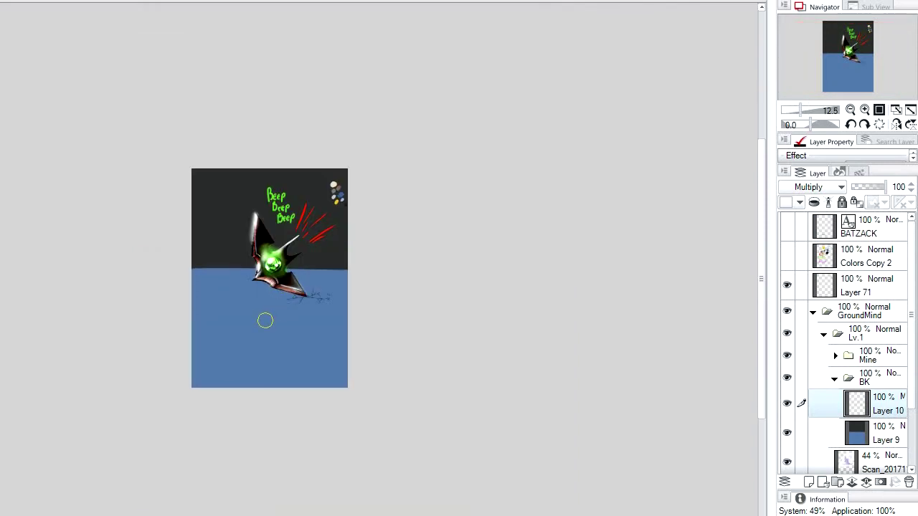
pyautogui.moveTo(287, 316)
pyautogui.mouseDown()
pyautogui.moveTo(266, 268)
pyautogui.moveTo(267, 186)
pyautogui.moveTo(275, 180)
pyautogui.moveTo(188, 205)
pyautogui.moveTo(242, 263)
pyautogui.moveTo(275, 352)
pyautogui.moveTo(160, 387)
pyautogui.moveTo(180, 318)
pyautogui.moveTo(246, 237)
pyautogui.moveTo(191, 268)
pyautogui.moveTo(363, 284)
pyautogui.moveTo(180, 322)
pyautogui.moveTo(182, 310)
pyautogui.moveTo(228, 366)
pyautogui.moveTo(205, 348)
pyautogui.moveTo(184, 366)
pyautogui.moveTo(179, 304)
pyautogui.moveTo(248, 148)
pyautogui.moveTo(222, 290)
pyautogui.mouseUp()
pyautogui.press('[')
pyautogui.press('[')
pyautogui.press('[')
pyautogui.press('[')
pyautogui.press('[')
pyautogui.press('[')
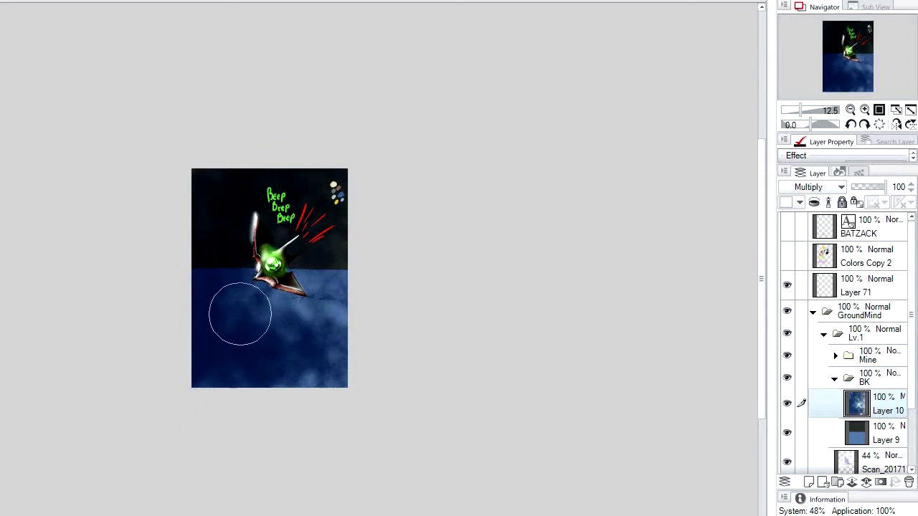
# Step: Brush a lighter textured patch into the dark ground beneath the blade and shape its edges
pyautogui.press('[')
pyautogui.press('[')
pyautogui.press('[')
pyautogui.moveTo(241, 291)
pyautogui.mouseDown()
pyautogui.moveTo(214, 299)
pyautogui.moveTo(279, 308)
pyautogui.moveTo(336, 296)
pyautogui.mouseUp()
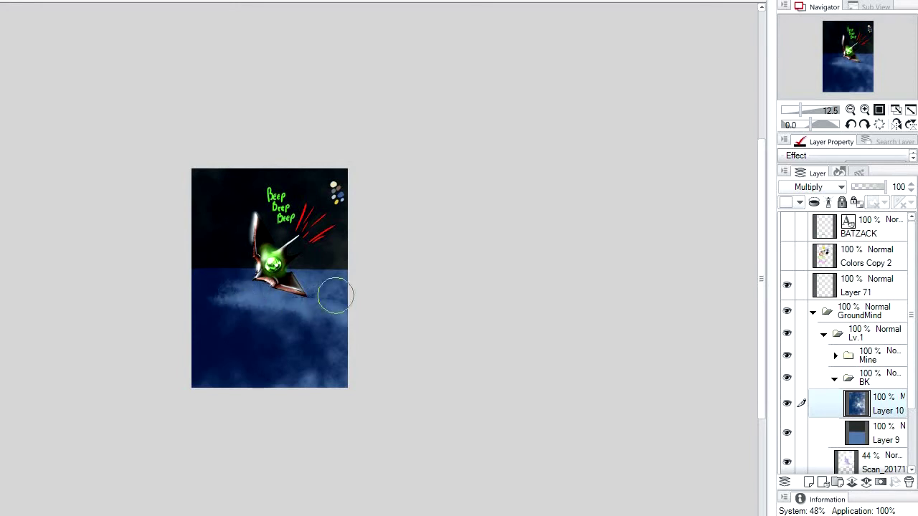
pyautogui.moveTo(293, 318)
pyautogui.mouseDown()
pyautogui.moveTo(298, 276)
pyautogui.moveTo(322, 266)
pyautogui.moveTo(352, 320)
pyautogui.moveTo(227, 320)
pyautogui.mouseUp()
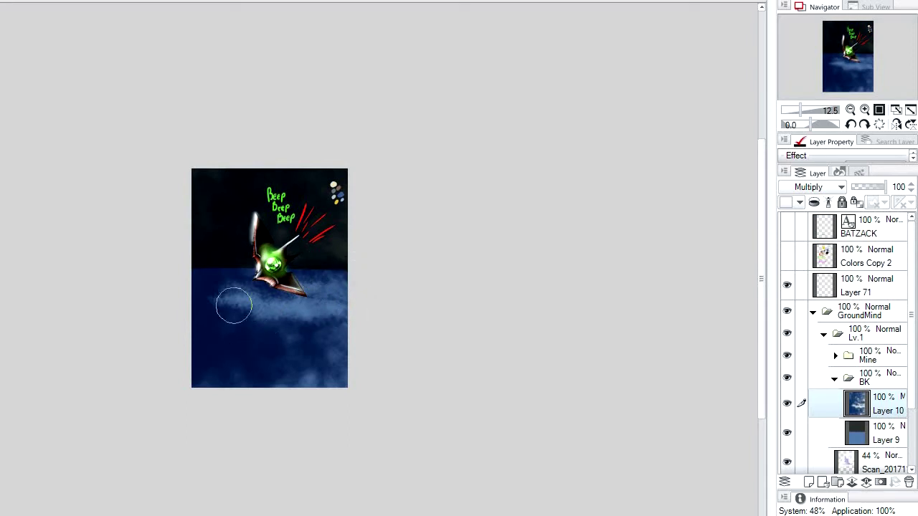
# Step: Add an Add (Glow) layer and brush a green light reflection on the ground beneath the blade
pyautogui.click(822, 485)
pyautogui.press('alt')
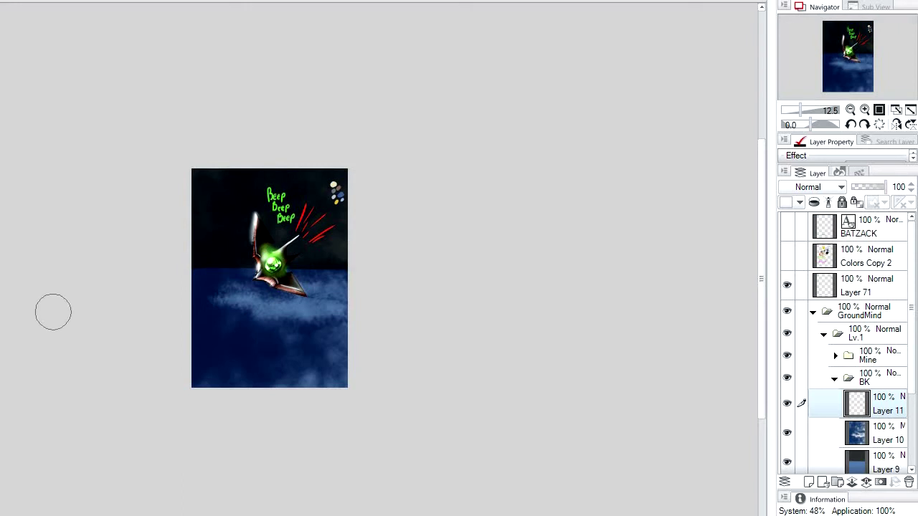
pyautogui.click(811, 186)
pyautogui.click(804, 360)
pyautogui.moveTo(242, 311)
pyautogui.mouseDown()
pyautogui.moveTo(272, 308)
pyautogui.moveTo(247, 298)
pyautogui.moveTo(279, 307)
pyautogui.moveTo(212, 316)
pyautogui.moveTo(244, 294)
pyautogui.moveTo(316, 319)
pyautogui.moveTo(272, 305)
pyautogui.moveTo(268, 313)
pyautogui.moveTo(309, 311)
pyautogui.moveTo(237, 310)
pyautogui.moveTo(243, 319)
pyautogui.moveTo(311, 322)
pyautogui.moveTo(293, 328)
pyautogui.moveTo(251, 314)
pyautogui.moveTo(289, 315)
pyautogui.moveTo(254, 318)
pyautogui.mouseUp()
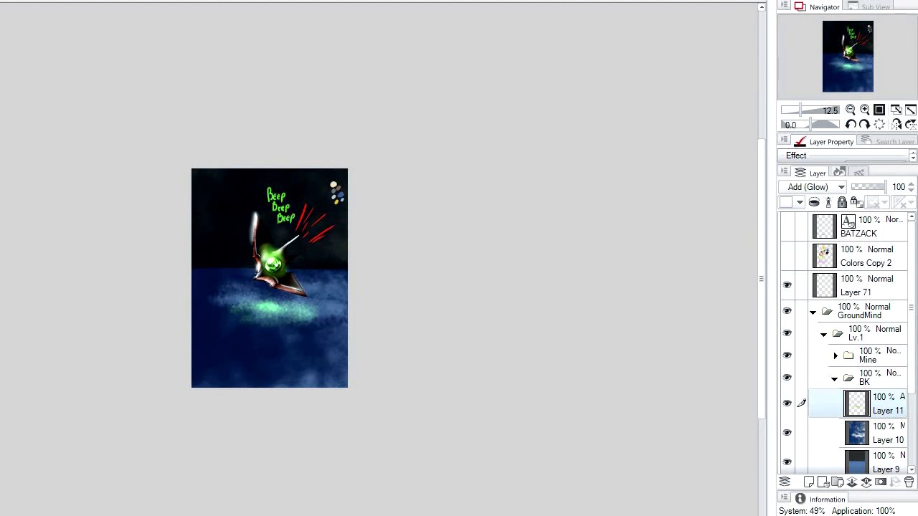
# Step: Add a Multiply layer between the green reflection layer and the dark cloudy shading layer
pyautogui.click(880, 424)
pyautogui.click(808, 482)
pyautogui.click(815, 186)
pyautogui.click(811, 224)
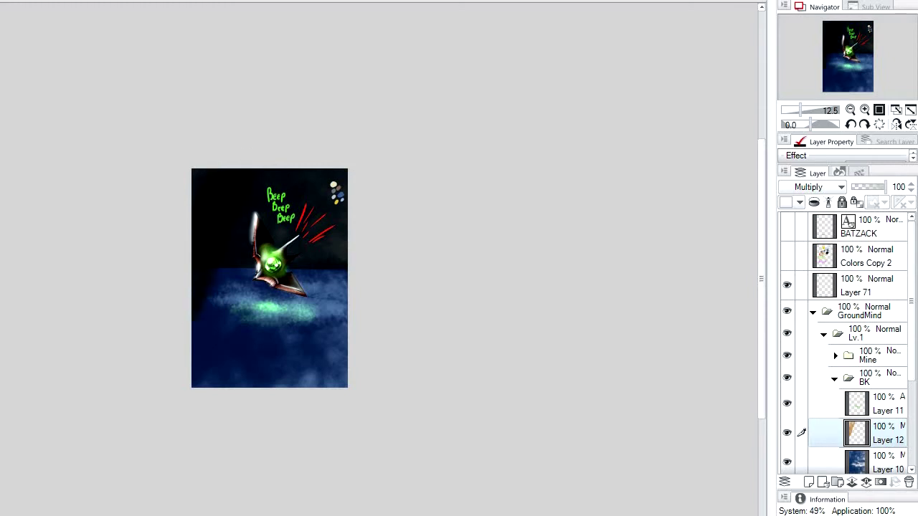
# Step: Darken the outer background into a vignette around the blade and its green reflection on the Multiply layer
pyautogui.moveTo(208, 308)
pyautogui.mouseDown()
pyautogui.moveTo(228, 377)
pyautogui.moveTo(281, 371)
pyautogui.moveTo(350, 343)
pyautogui.moveTo(322, 180)
pyautogui.moveTo(313, 225)
pyautogui.mouseUp()
pyautogui.moveTo(310, 188)
pyautogui.mouseDown()
pyautogui.moveTo(248, 150)
pyautogui.moveTo(242, 180)
pyautogui.mouseUp()
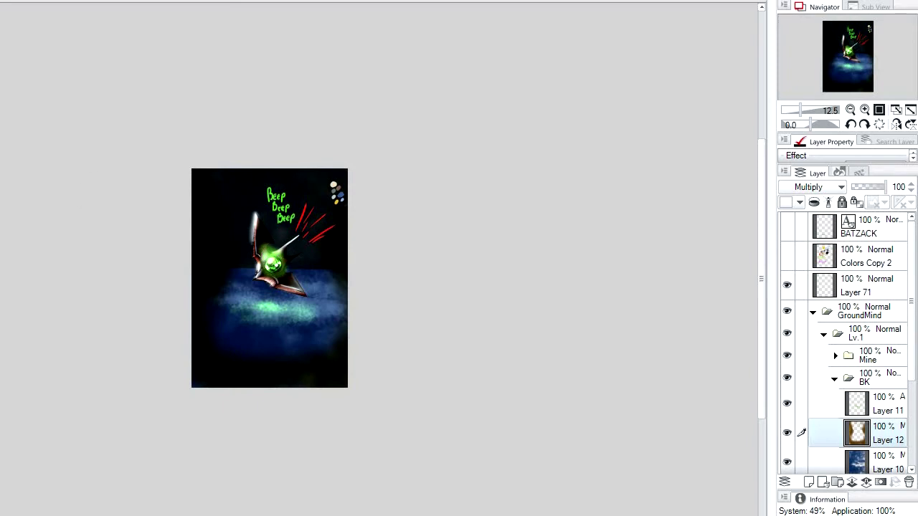
# Step: Add another Multiply layer beneath the vignette layer and shade the horizon behind the blade into darkness
pyautogui.scroll(-1, 902, 399)
pyautogui.click(809, 482)
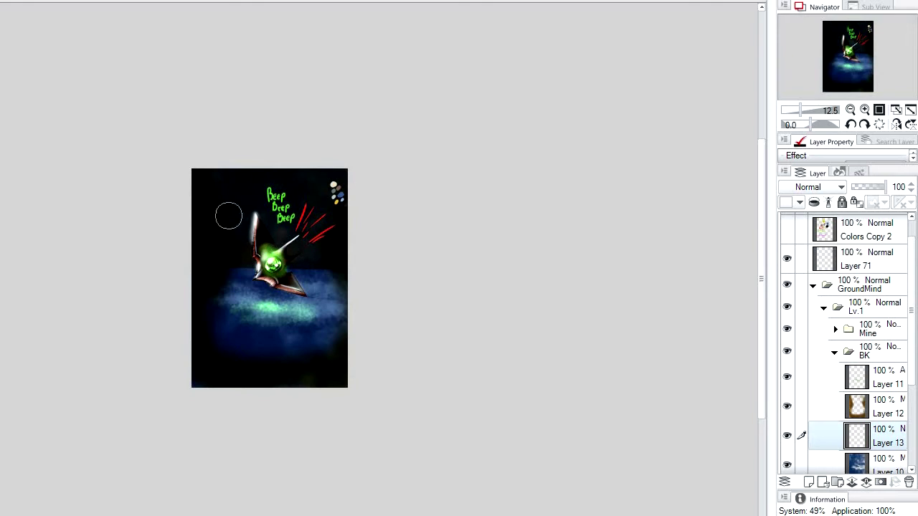
pyautogui.click(820, 186)
pyautogui.click(796, 231)
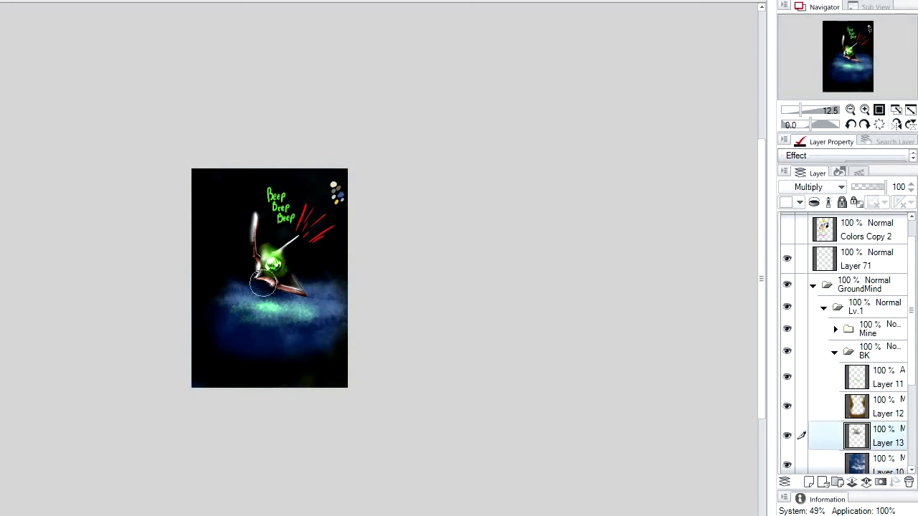
pyautogui.hotkey('ctrl', 'space')
pyautogui.click(297, 285)
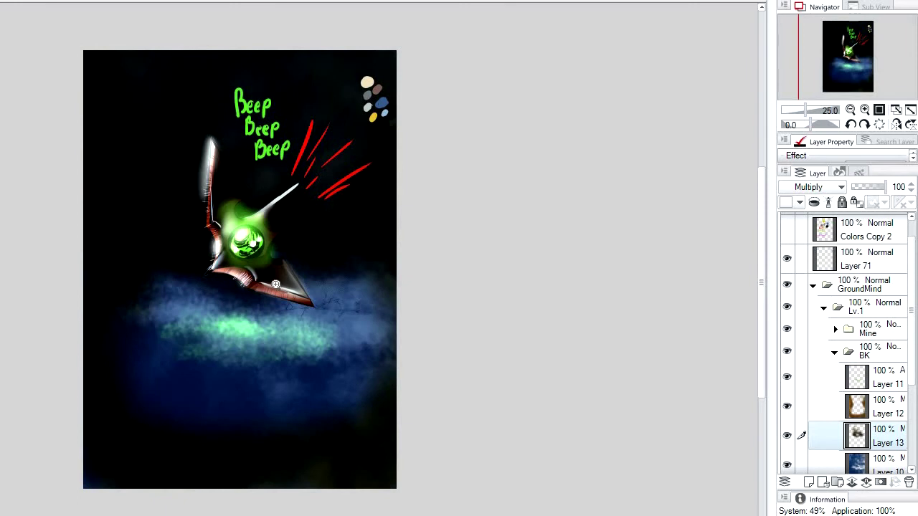
pyautogui.click(285, 276)
# Step: Adjust the brush size and examine what the BK folder's layers contribute by hiding and showing Layer 11 and Layer 12
pyautogui.click(883, 370)
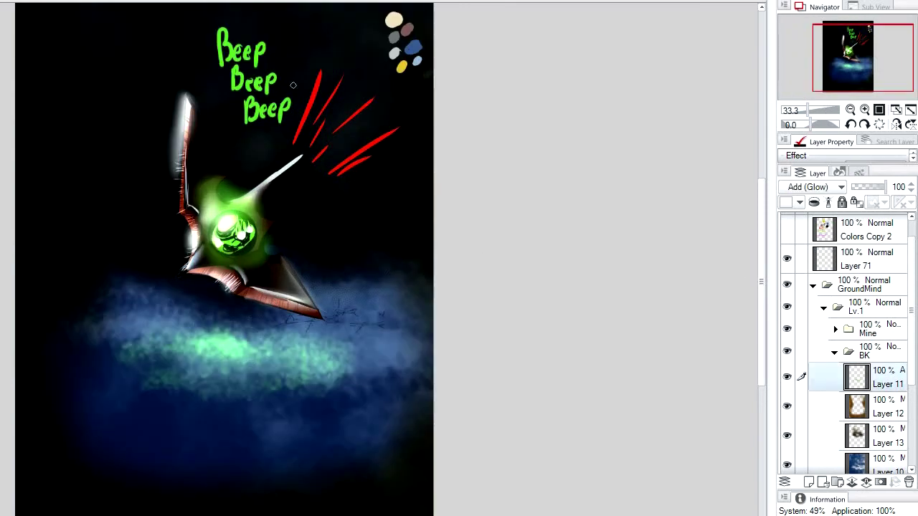
pyautogui.press(']')
pyautogui.press(']')
pyautogui.press(']')
pyautogui.press(']')
pyautogui.press(']')
pyautogui.press(']')
pyautogui.press(']')
pyautogui.press(']')
pyautogui.press(']')
pyautogui.press('[')
pyautogui.press('[')
pyautogui.press('[')
pyautogui.press(']')
pyautogui.press(']')
pyautogui.press(']')
pyautogui.press(']')
pyautogui.press(']')
pyautogui.press(']')
pyautogui.press(']')
pyautogui.press(']')
pyautogui.press('[')
pyautogui.press('[')
pyautogui.press('[')
pyautogui.press('[')
pyautogui.press('[')
pyautogui.press('[')
pyautogui.press('[')
pyautogui.press('[')
pyautogui.press('[')
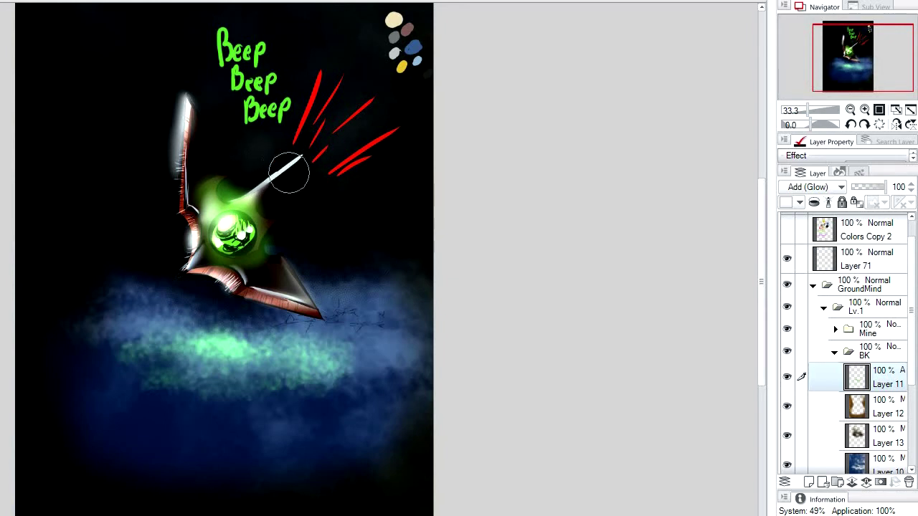
pyautogui.click(786, 383)
pyautogui.click(787, 384)
pyautogui.scroll(-2, 909, 391)
pyautogui.click(859, 380)
pyautogui.click(872, 408)
pyautogui.click(883, 373)
pyautogui.click(882, 347)
pyautogui.click(882, 324)
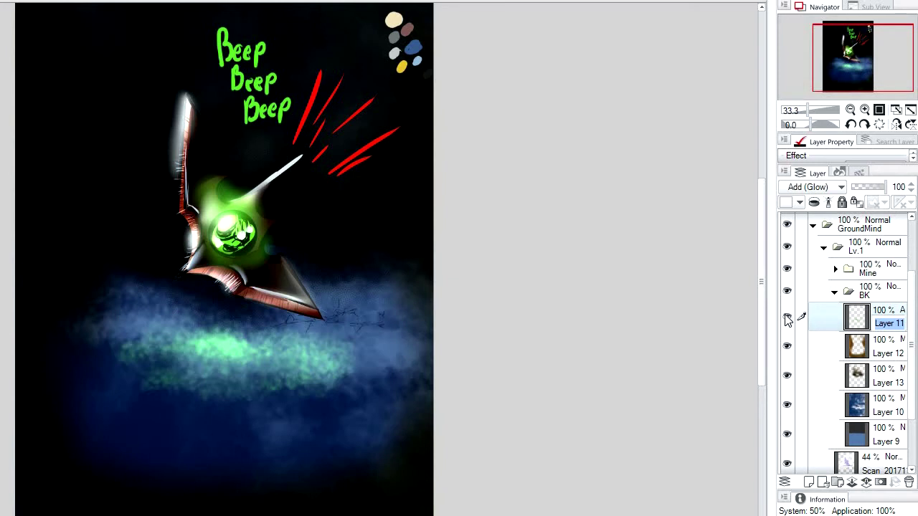
pyautogui.click(787, 343)
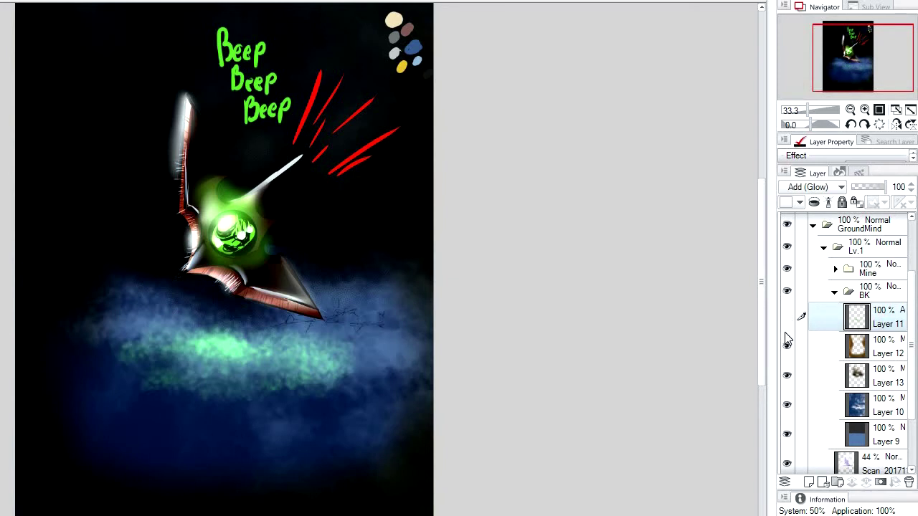
pyautogui.click(786, 347)
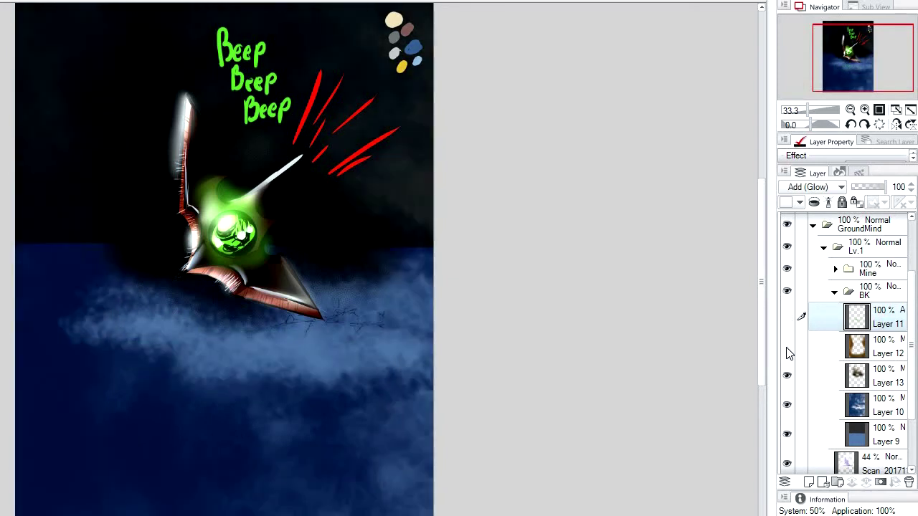
pyautogui.moveTo(787, 350); pyautogui.dragTo(791, 314)
# Step: Identify the white spike's layer in the Mine folder and fade the spike's tip on Layer 7
pyautogui.click(868, 293)
pyautogui.doubleClick(876, 276)
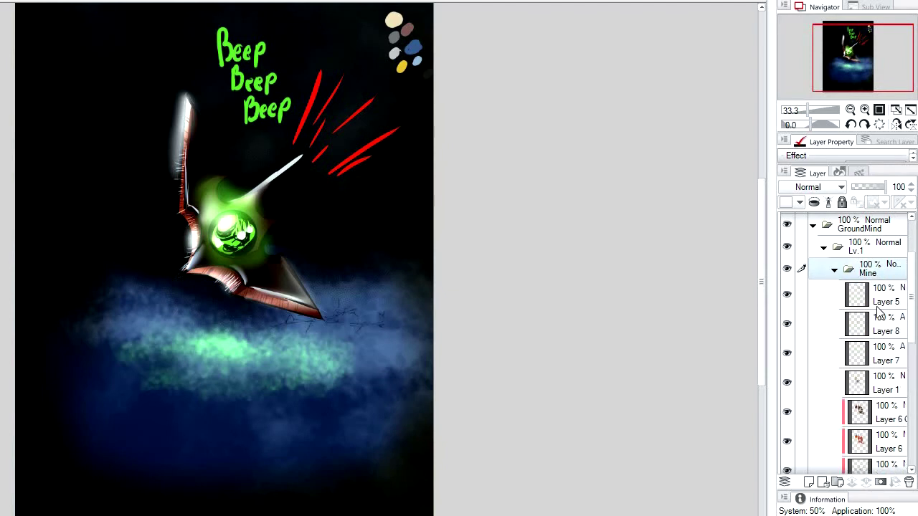
pyautogui.click(877, 300)
pyautogui.click(787, 295)
pyautogui.click(787, 295)
pyautogui.click(787, 295)
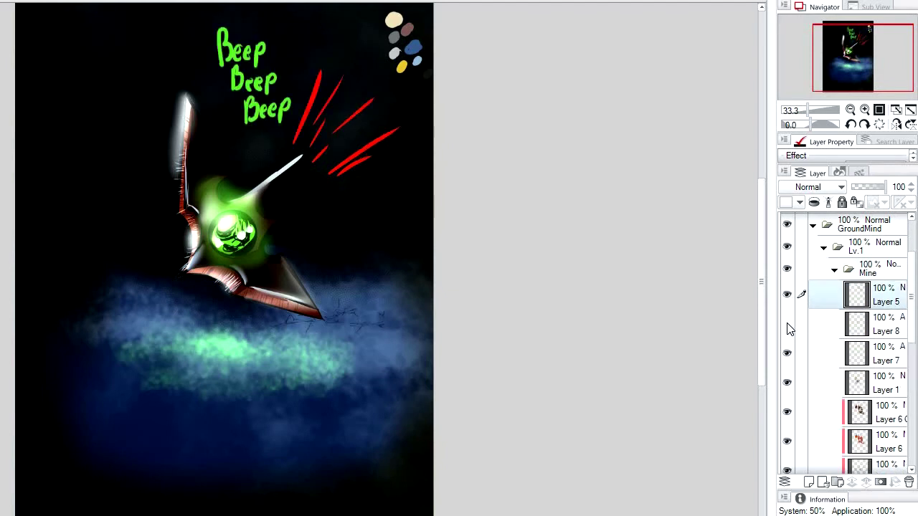
pyautogui.click(787, 323)
pyautogui.click(787, 324)
pyautogui.click(788, 356)
pyautogui.click(888, 351)
pyautogui.moveTo(292, 174); pyautogui.dragTo(284, 188)
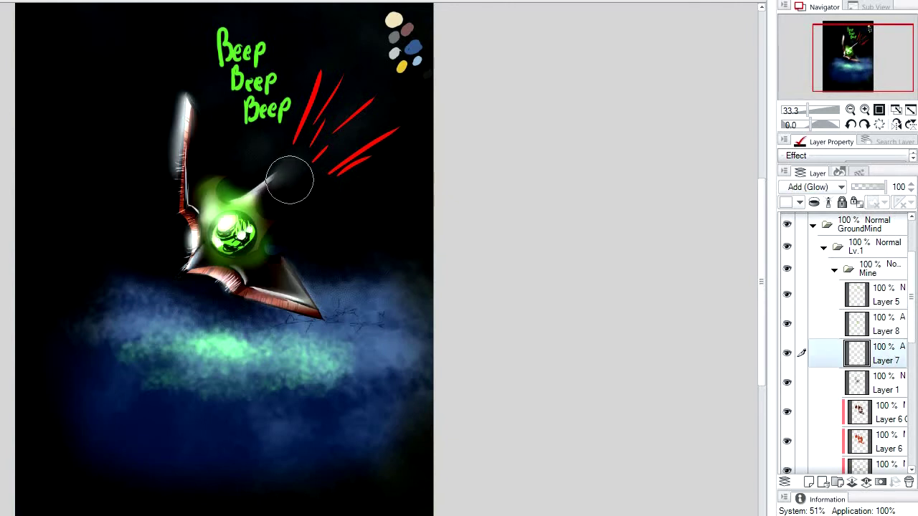
# Step: Brush a second, shorter white spike beside the green gem on Layer 7 of the Mine folder
pyautogui.click(835, 270)
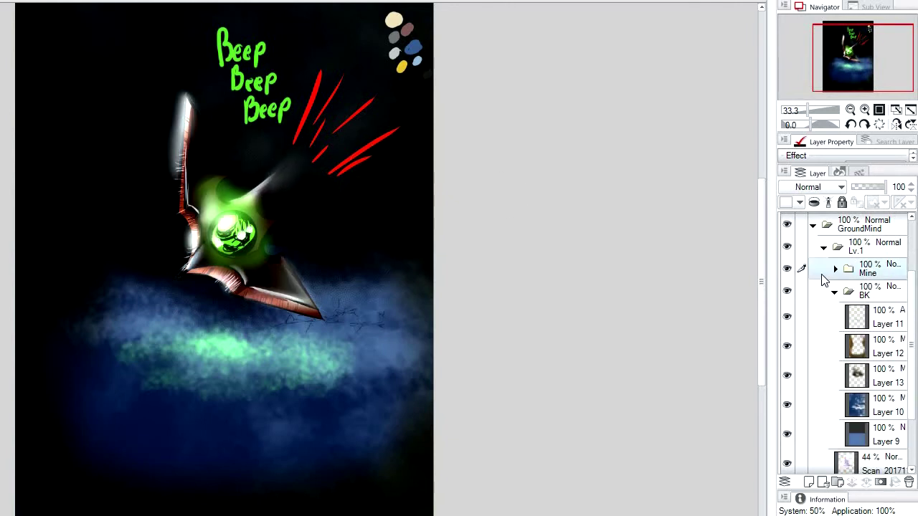
pyautogui.click(835, 270)
pyautogui.click(789, 327)
pyautogui.click(789, 354)
pyautogui.click(788, 353)
pyautogui.click(858, 353)
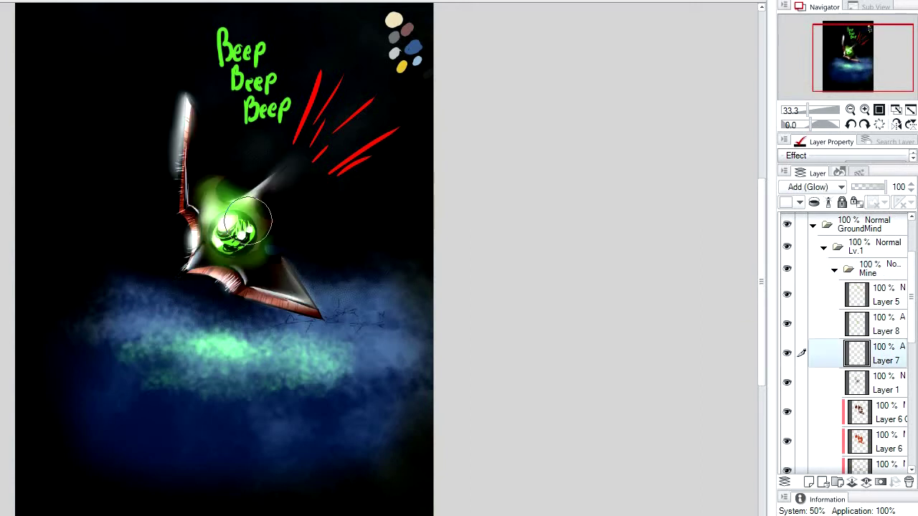
pyautogui.moveTo(277, 225)
pyautogui.mouseDown()
pyautogui.moveTo(268, 224)
pyautogui.moveTo(288, 212)
pyautogui.moveTo(266, 228)
pyautogui.mouseUp()
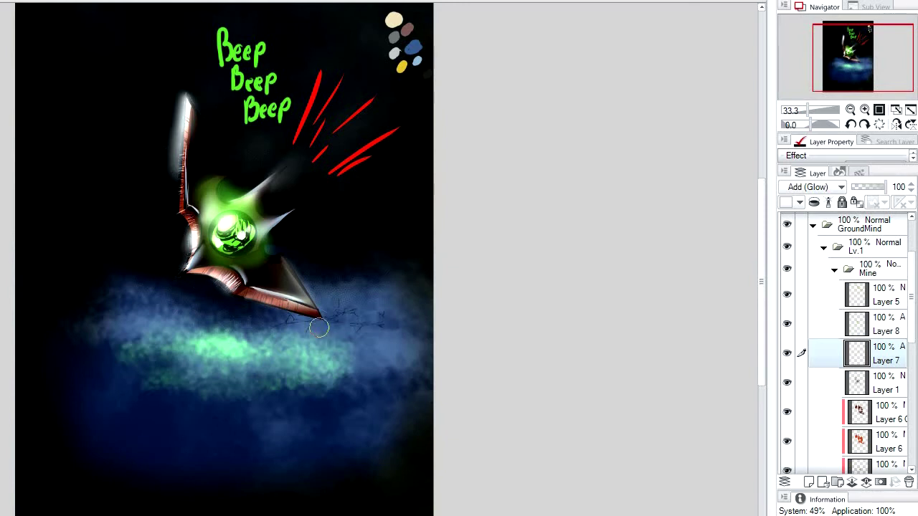
# Step: Darken the ground under the blade and around its right tip on Multiply Layer 12
pyautogui.click(835, 269)
pyautogui.click(879, 348)
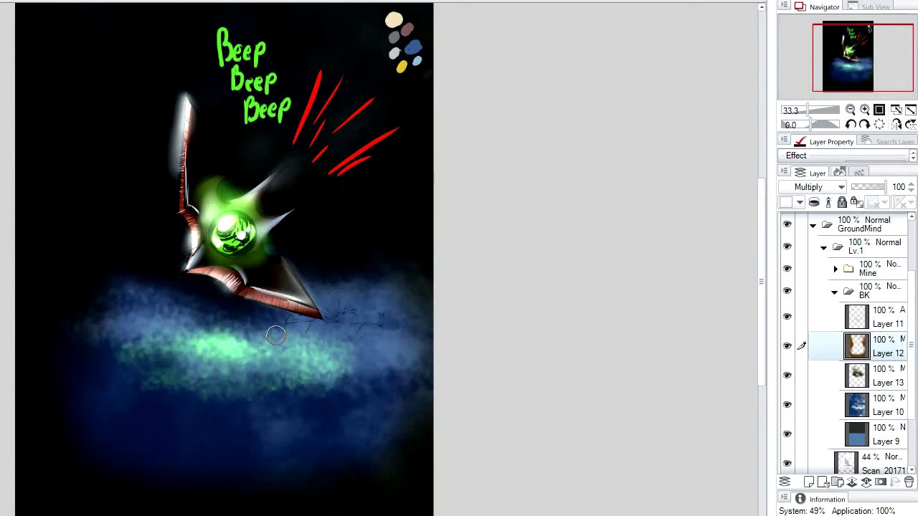
pyautogui.moveTo(267, 341)
pyautogui.mouseDown()
pyautogui.moveTo(303, 292)
pyautogui.moveTo(278, 282)
pyautogui.mouseUp()
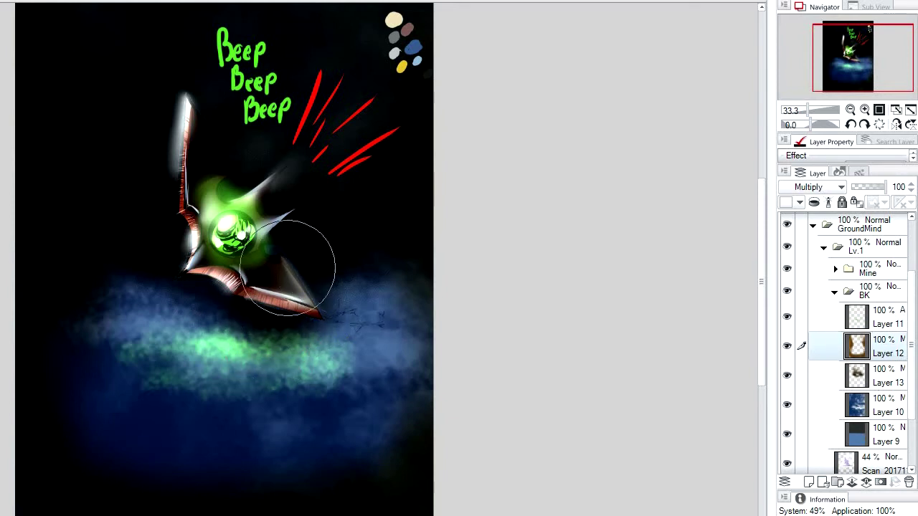
pyautogui.moveTo(369, 238)
pyautogui.mouseDown()
pyautogui.moveTo(385, 277)
pyautogui.moveTo(436, 260)
pyautogui.mouseUp()
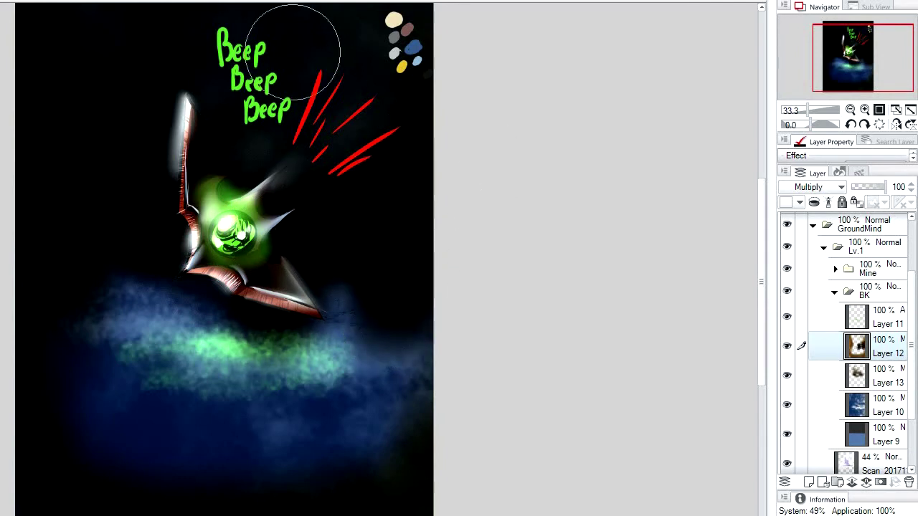
# Step: Add a mask to the Mine folder and erase the blade's right tip where it meets the ground
pyautogui.click(866, 277)
pyautogui.click(836, 273)
pyautogui.press('e')
pyautogui.moveTo(307, 322); pyautogui.dragTo(324, 318)
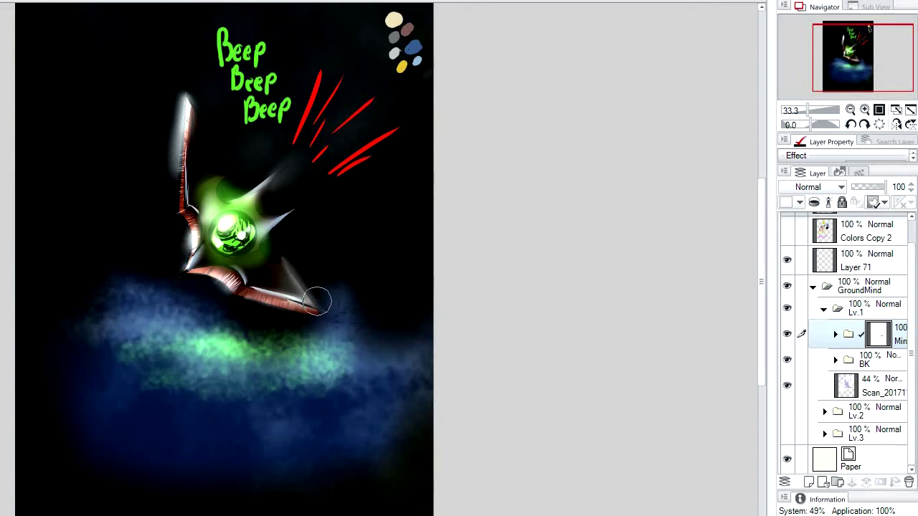
# Step: Paint dark branching cracks in the ground around the blade's right tip on Layer 12
pyautogui.click(836, 361)
pyautogui.click(872, 416)
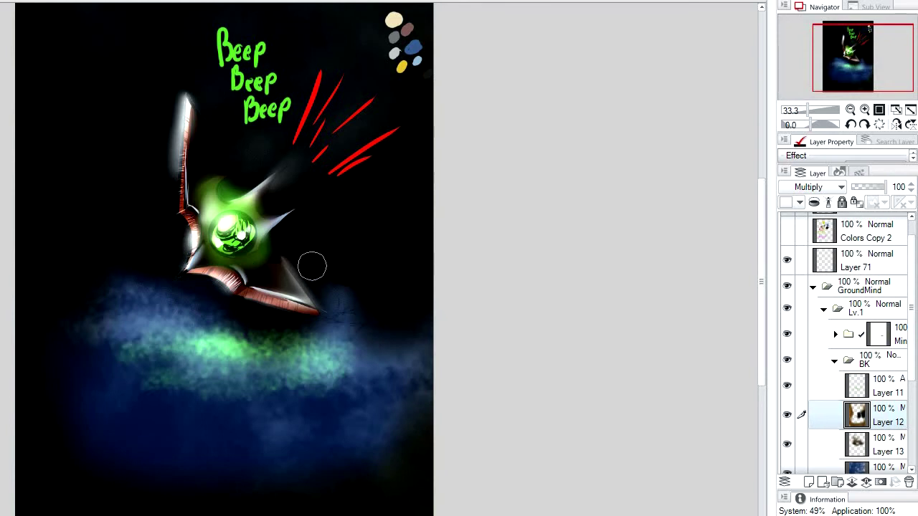
pyautogui.moveTo(290, 318)
pyautogui.mouseDown()
pyautogui.moveTo(343, 322)
pyautogui.moveTo(316, 315)
pyautogui.moveTo(337, 331)
pyautogui.moveTo(323, 319)
pyautogui.moveTo(330, 310)
pyautogui.moveTo(320, 315)
pyautogui.moveTo(356, 318)
pyautogui.moveTo(292, 323)
pyautogui.moveTo(311, 322)
pyautogui.moveTo(278, 337)
pyautogui.mouseUp()
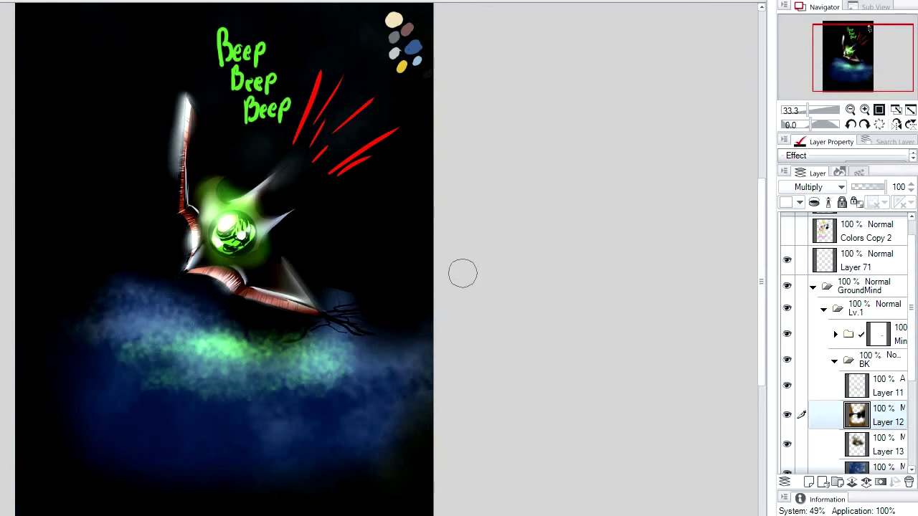
# Step: Add a mask to the BK folder and cut out ray-shaped wedges radiating from the gem to the canvas edges
pyautogui.moveTo(761, 251); pyautogui.dragTo(761, 210)
pyautogui.click(835, 361)
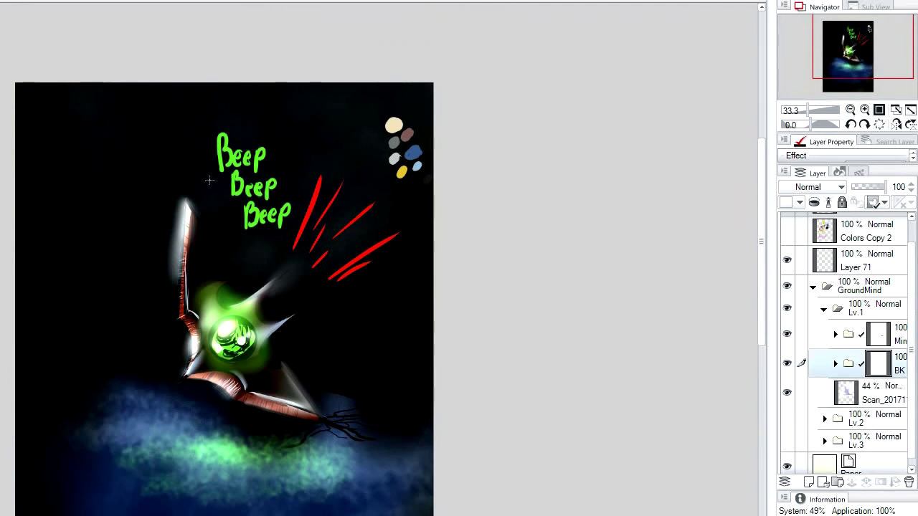
pyautogui.click(186, 61)
pyautogui.click(204, 371)
pyautogui.click(307, 35)
pyautogui.click(341, 45)
pyautogui.moveTo(277, 335)
pyautogui.mouseDown()
pyautogui.moveTo(216, 367)
pyautogui.moveTo(401, 57)
pyautogui.moveTo(438, 72)
pyautogui.moveTo(256, 354)
pyautogui.moveTo(228, 368)
pyautogui.moveTo(255, 369)
pyautogui.moveTo(491, 101)
pyautogui.moveTo(512, 229)
pyautogui.moveTo(243, 368)
pyautogui.moveTo(530, 329)
pyautogui.moveTo(398, 373)
pyautogui.moveTo(261, 372)
pyautogui.moveTo(531, 430)
pyautogui.moveTo(601, 433)
pyautogui.moveTo(522, 77)
pyautogui.moveTo(563, 33)
pyautogui.moveTo(226, 17)
pyautogui.mouseUp()
pyautogui.moveTo(304, 120); pyautogui.dragTo(305, 122)
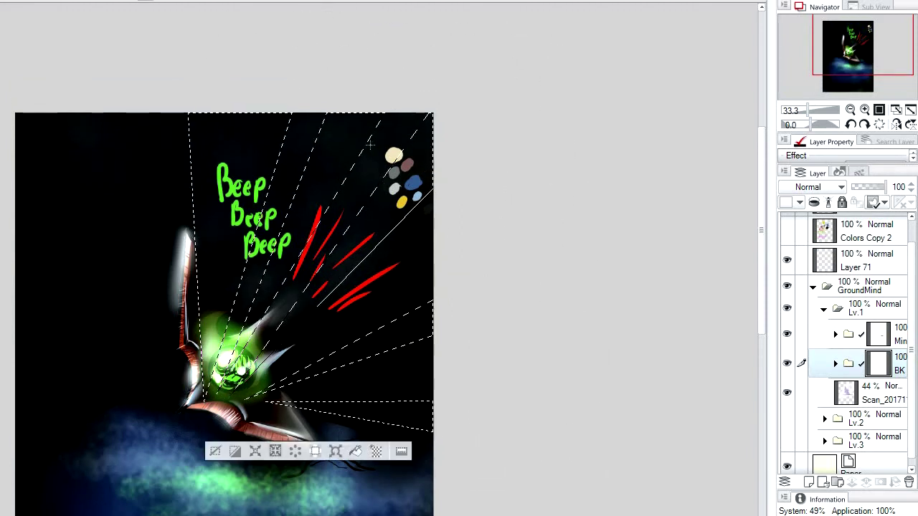
pyautogui.click(215, 450)
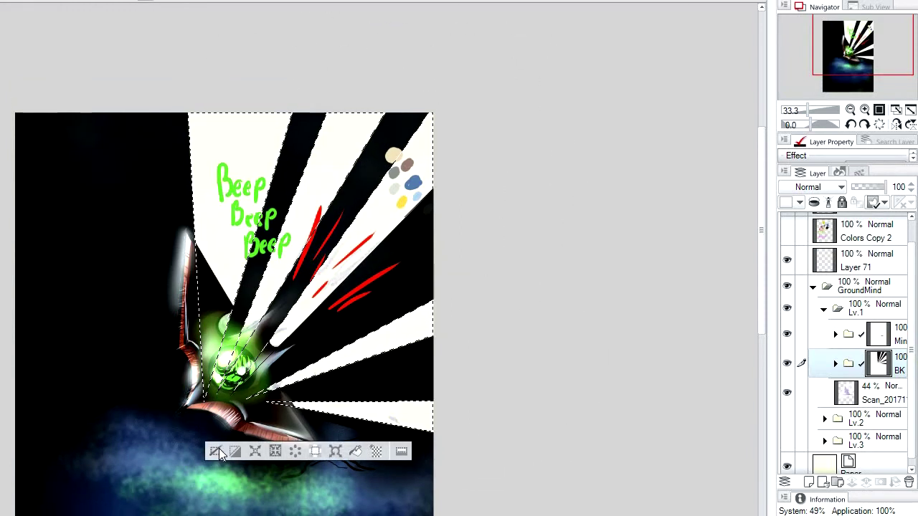
pyautogui.click(216, 450)
# Step: Delete the red accent strokes from Layer 5 in the Mine folder, keeping the green Beep lettering
pyautogui.scroll(-2, 455, 350)
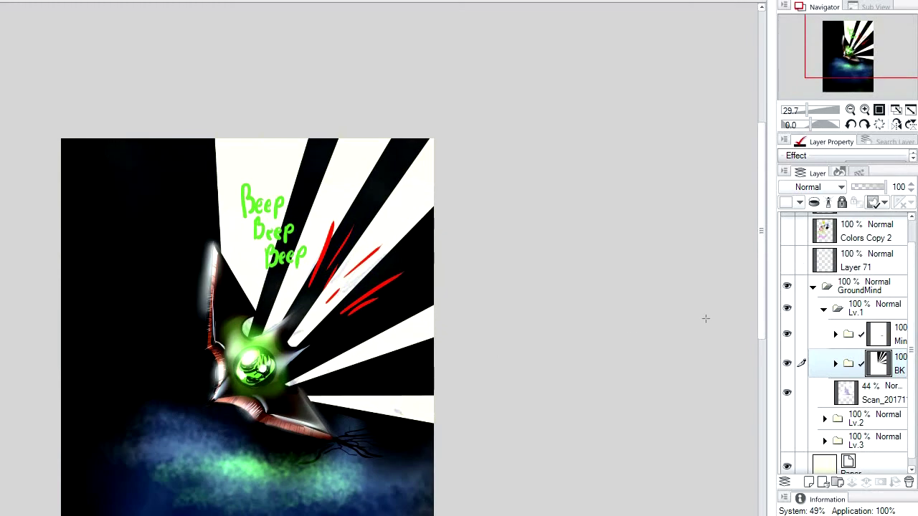
pyautogui.moveTo(764, 252)
pyautogui.mouseDown()
pyautogui.moveTo(759, 277)
pyautogui.moveTo(758, 263)
pyautogui.mouseUp()
pyautogui.click(835, 335)
pyautogui.click(835, 335)
pyautogui.click(835, 337)
pyautogui.scroll(-1, 787, 323)
pyautogui.click(788, 324)
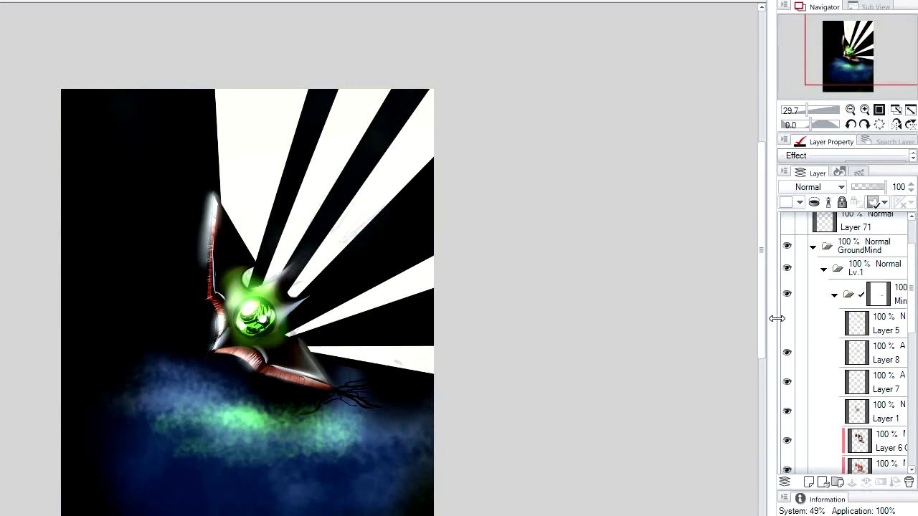
pyautogui.click(787, 324)
pyautogui.click(819, 324)
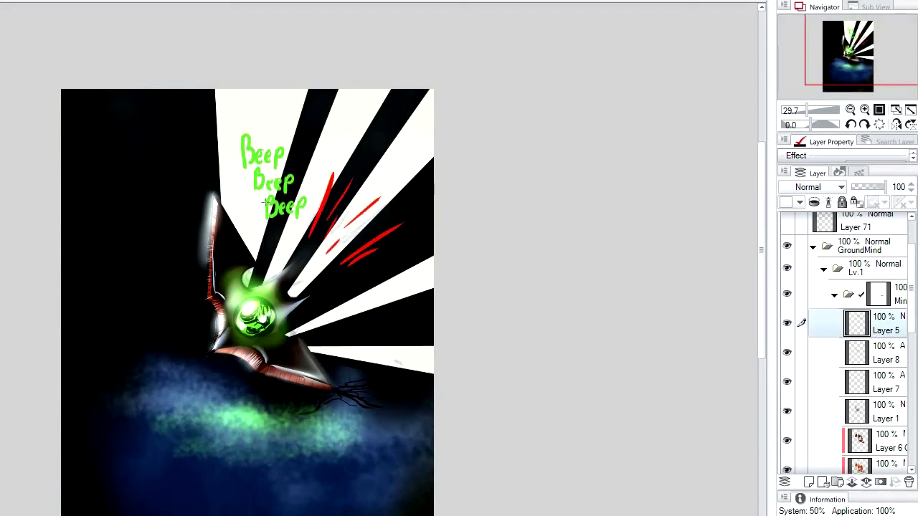
pyautogui.moveTo(323, 164)
pyautogui.mouseDown()
pyautogui.moveTo(351, 280)
pyautogui.moveTo(412, 168)
pyautogui.moveTo(323, 163)
pyautogui.mouseUp()
pyautogui.press('Delete')
pyautogui.click(264, 301)
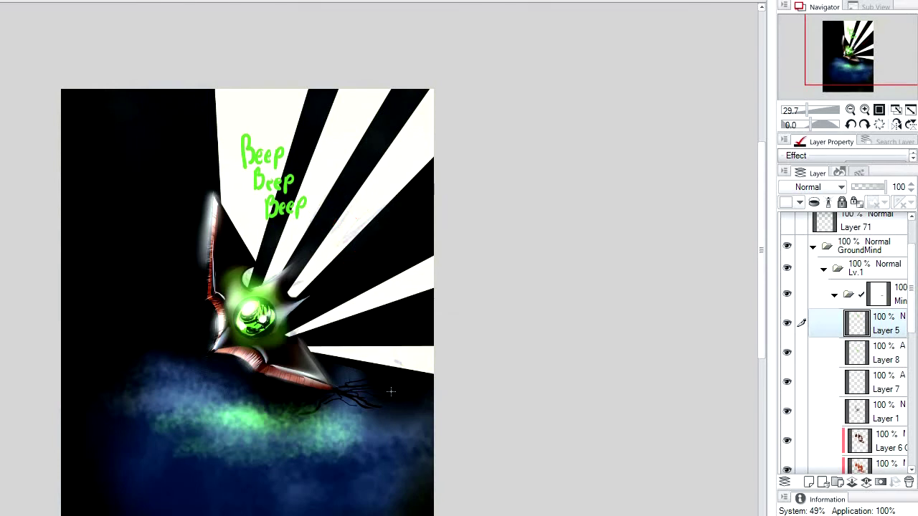
# Step: Erase thin radiating streaks through the broad dark wedge between the gem and the canvas's right edge on the BK mask
pyautogui.scroll(-1, 765, 266)
pyautogui.click(834, 294)
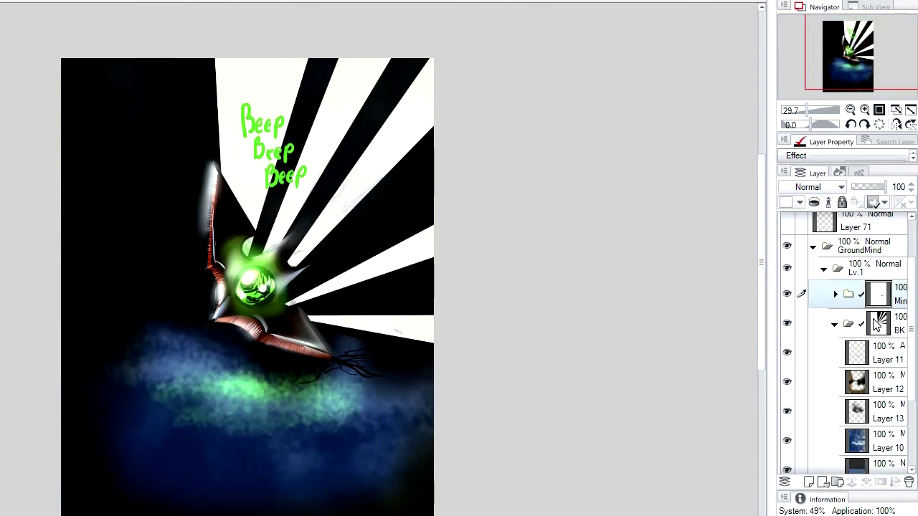
pyautogui.moveTo(301, 266); pyautogui.dragTo(413, 177)
pyautogui.hotkey('ctrl', 'z')
pyautogui.moveTo(295, 283); pyautogui.dragTo(493, 125)
pyautogui.moveTo(304, 267); pyautogui.dragTo(445, 162)
pyautogui.moveTo(273, 290); pyautogui.dragTo(504, 142)
pyautogui.hotkey('ctrl', 'z')
pyautogui.hotkey('ctrl', 'z')
pyautogui.moveTo(296, 279); pyautogui.dragTo(489, 126)
pyautogui.moveTo(287, 296)
pyautogui.mouseDown()
pyautogui.moveTo(385, 189)
pyautogui.moveTo(472, 145)
pyautogui.mouseUp()
pyautogui.moveTo(449, 178)
pyautogui.mouseDown()
pyautogui.moveTo(353, 240)
pyautogui.moveTo(456, 196)
pyautogui.mouseUp()
pyautogui.moveTo(335, 274); pyautogui.dragTo(436, 173)
pyautogui.moveTo(367, 213); pyautogui.dragTo(505, 85)
pyautogui.moveTo(288, 282); pyautogui.dragTo(465, 132)
pyautogui.moveTo(320, 258)
pyautogui.mouseDown()
pyautogui.moveTo(444, 142)
pyautogui.moveTo(510, 101)
pyautogui.mouseUp()
# Step: Erase fine streaks through the lower dark wedges extending from the gem toward the right edge
pyautogui.moveTo(434, 282); pyautogui.dragTo(307, 307)
pyautogui.hotkey('ctrl', 'z')
pyautogui.moveTo(392, 287); pyautogui.dragTo(294, 307)
pyautogui.moveTo(294, 307)
pyautogui.mouseDown()
pyautogui.moveTo(397, 278)
pyautogui.moveTo(274, 321)
pyautogui.mouseUp()
pyautogui.moveTo(274, 321); pyautogui.dragTo(435, 302)
pyautogui.moveTo(301, 310); pyautogui.dragTo(485, 308)
pyautogui.moveTo(486, 308)
pyautogui.mouseDown()
pyautogui.moveTo(282, 315)
pyautogui.moveTo(435, 284)
pyautogui.mouseUp()
pyautogui.moveTo(271, 303)
pyautogui.mouseDown()
pyautogui.moveTo(400, 235)
pyautogui.moveTo(398, 243)
pyautogui.mouseUp()
# Step: Break up the upper dark wedges above the gem with thin radiating streaks on the BK mask
pyautogui.moveTo(250, 291); pyautogui.dragTo(317, 214)
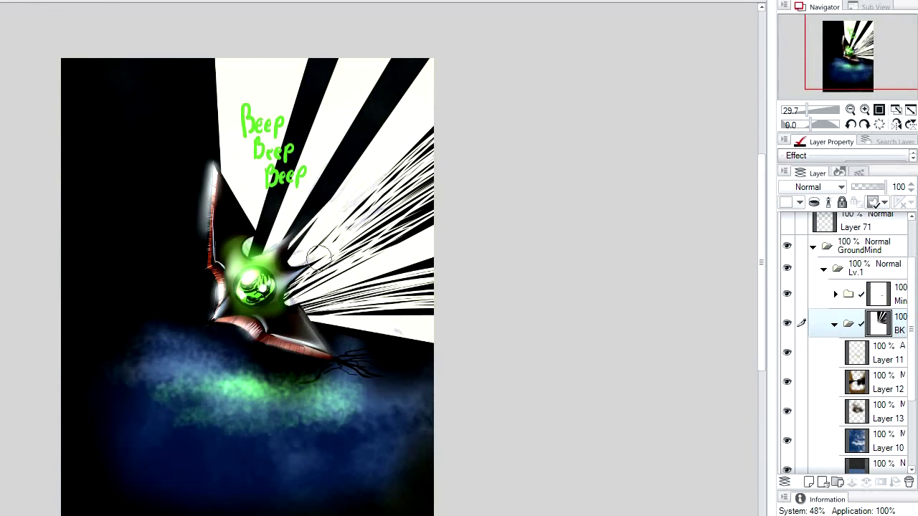
pyautogui.moveTo(370, 138); pyautogui.dragTo(272, 279)
pyautogui.moveTo(379, 113); pyautogui.dragTo(273, 258)
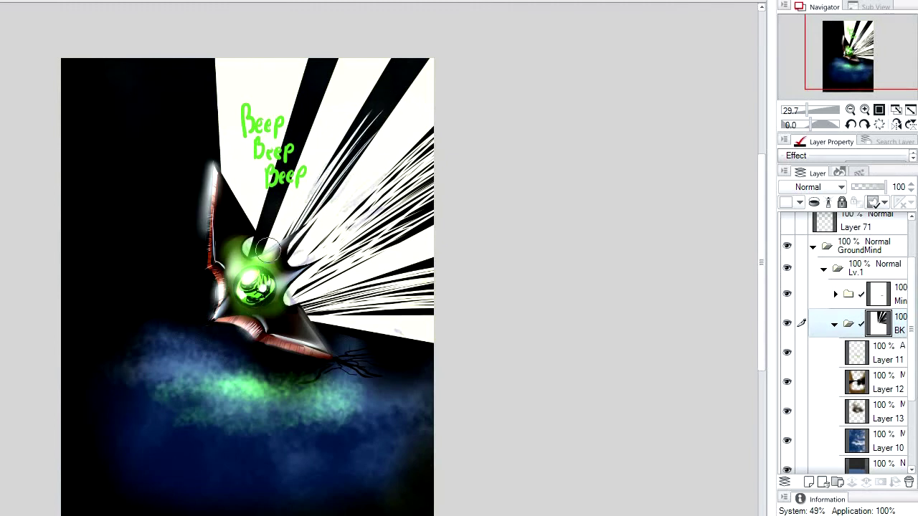
pyautogui.moveTo(409, 46); pyautogui.dragTo(319, 201)
pyautogui.moveTo(449, 16); pyautogui.dragTo(327, 194)
pyautogui.moveTo(330, 42)
pyautogui.mouseDown()
pyautogui.moveTo(275, 214)
pyautogui.moveTo(332, 17)
pyautogui.moveTo(340, 28)
pyautogui.moveTo(270, 229)
pyautogui.mouseUp()
pyautogui.moveTo(320, 72); pyautogui.dragTo(257, 257)
pyautogui.moveTo(332, 43); pyautogui.dragTo(281, 173)
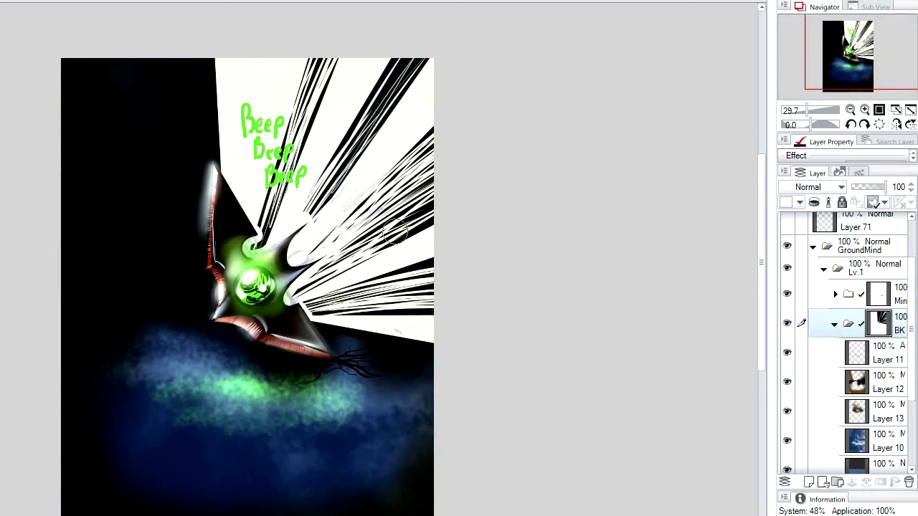
# Step: Add a new layer above Layer 12 and paint a purple patch behind the first Beep
pyautogui.scroll(1, 398, 233)
pyautogui.click(854, 382)
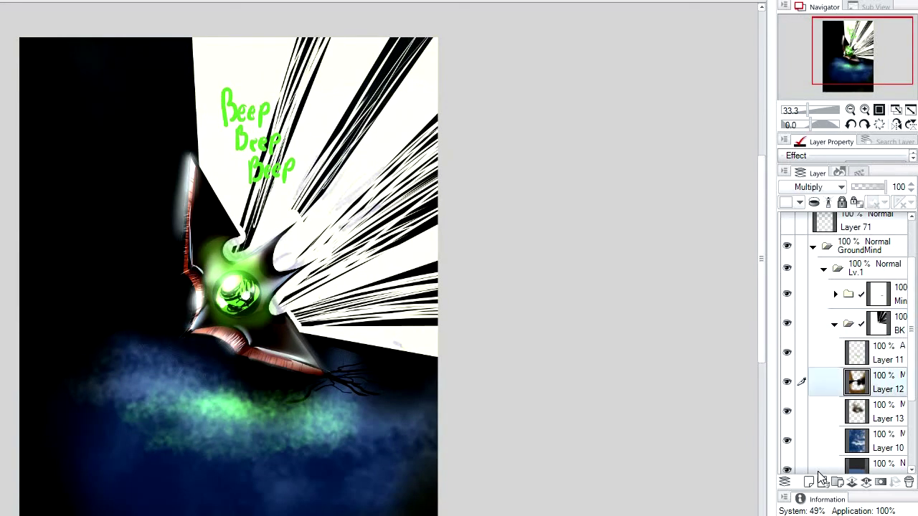
pyautogui.hotkey('ctrl', 'shift', 'n')
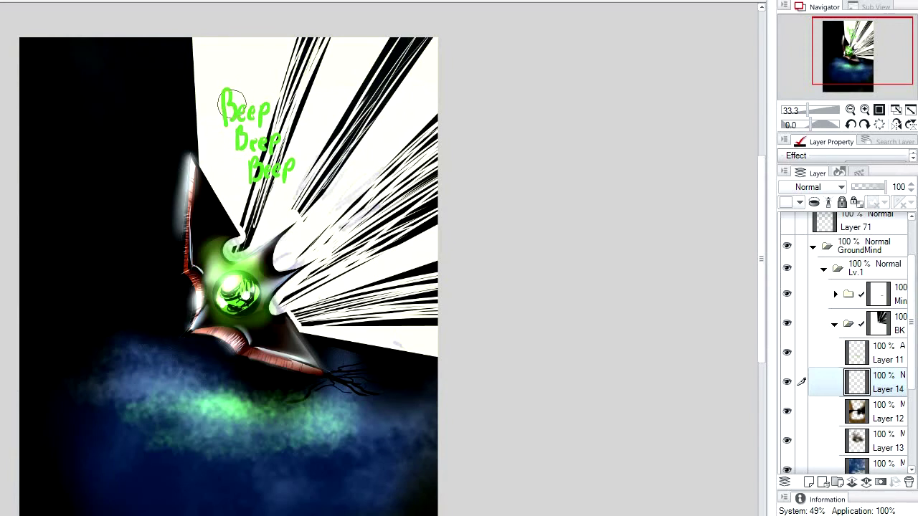
# Step: Move Layer 14 from the BK folder to directly below Layer 5 in the Min folder and paint purple behind all three Beeps
pyautogui.moveTo(881, 385); pyautogui.dragTo(838, 345)
pyautogui.click(835, 352)
pyautogui.click(836, 294)
pyautogui.scroll(-3, 874, 420)
pyautogui.moveTo(874, 420); pyautogui.dragTo(861, 244)
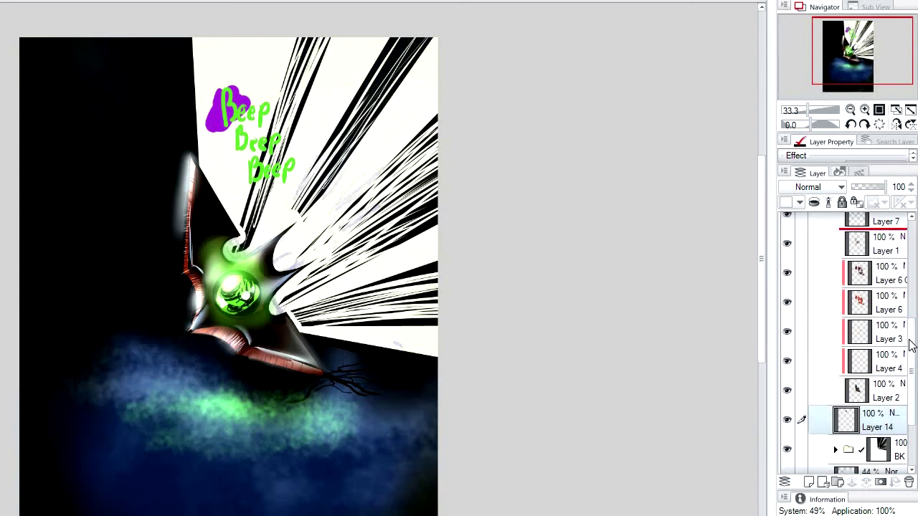
pyautogui.moveTo(912, 347); pyautogui.dragTo(789, 285)
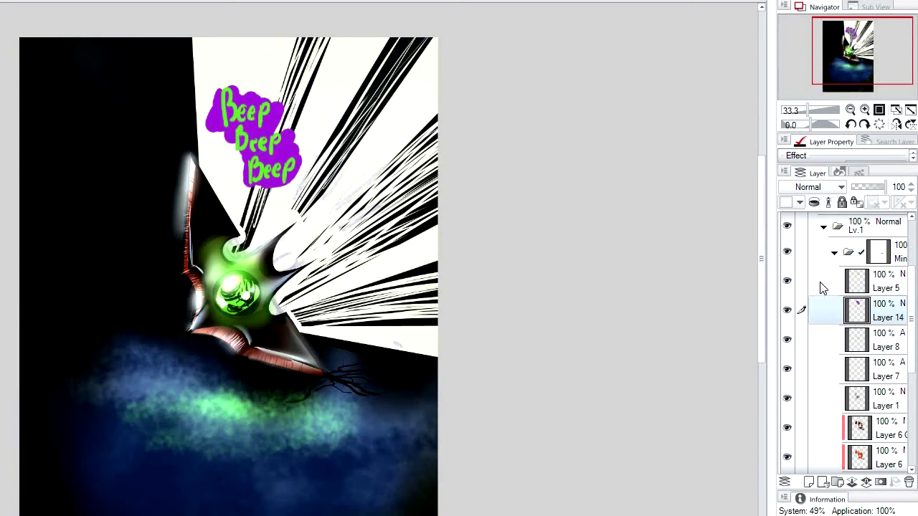
# Step: Show Layer 71 and extend the purple patch on Layer 14 into a tall slanted slab behind the Beep lettering
pyautogui.scroll(3, 804, 287)
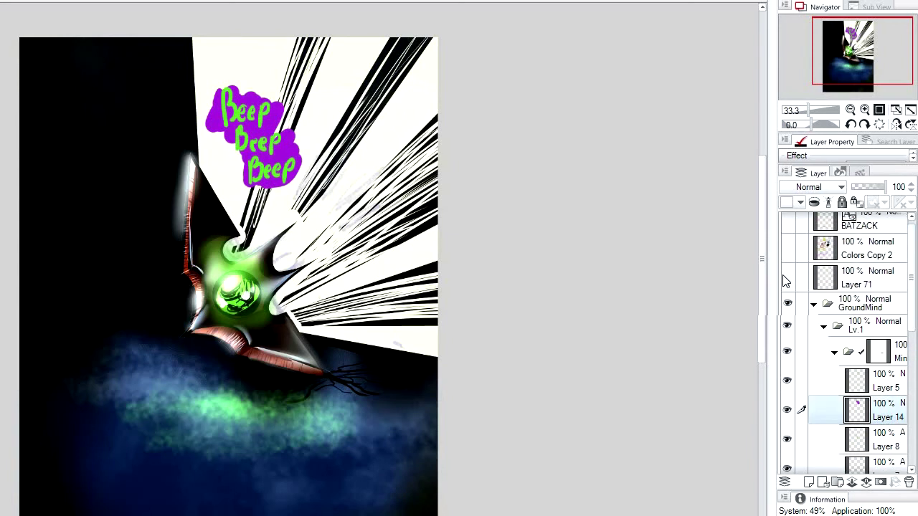
pyautogui.keyDown('ctrl'); pyautogui.click(861, 410); pyautogui.keyUp('ctrl')
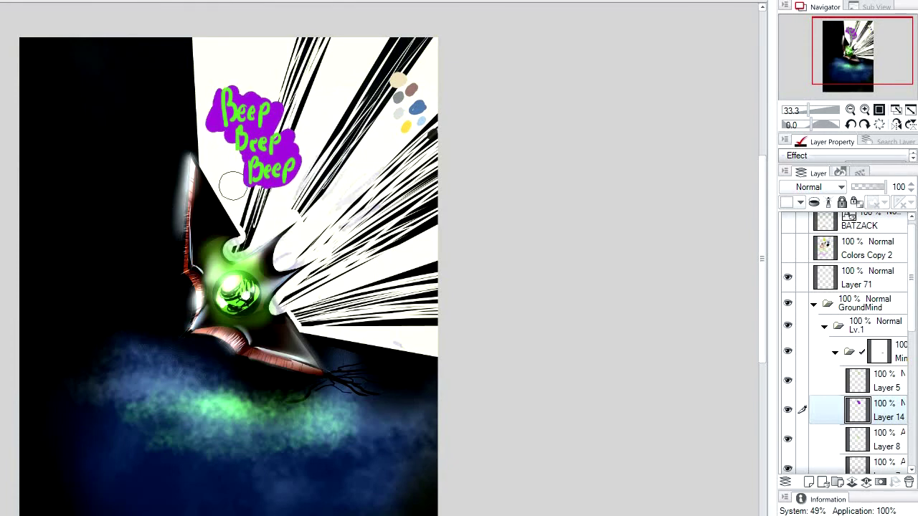
pyautogui.moveTo(240, 176)
pyautogui.mouseDown()
pyautogui.moveTo(217, 136)
pyautogui.moveTo(210, 66)
pyautogui.moveTo(223, 162)
pyautogui.moveTo(294, 193)
pyautogui.moveTo(276, 46)
pyautogui.moveTo(270, 78)
pyautogui.moveTo(215, 54)
pyautogui.moveTo(225, 149)
pyautogui.mouseUp()
pyautogui.moveTo(290, 212); pyautogui.dragTo(302, 208)
pyautogui.hotkey('ctrl', 'z')
pyautogui.hotkey('ctrl', 'z')
pyautogui.click(305, 213)
pyautogui.hotkey('ctrl', 'z')
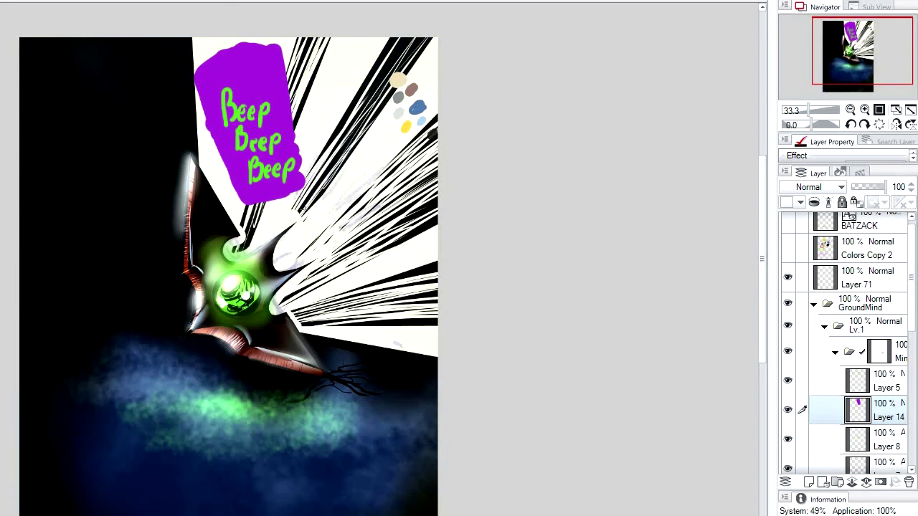
# Step: Fill a small circular selection with purple just beyond the slab's lower end on Layer 14
pyautogui.moveTo(315, 216); pyautogui.dragTo(335, 227)
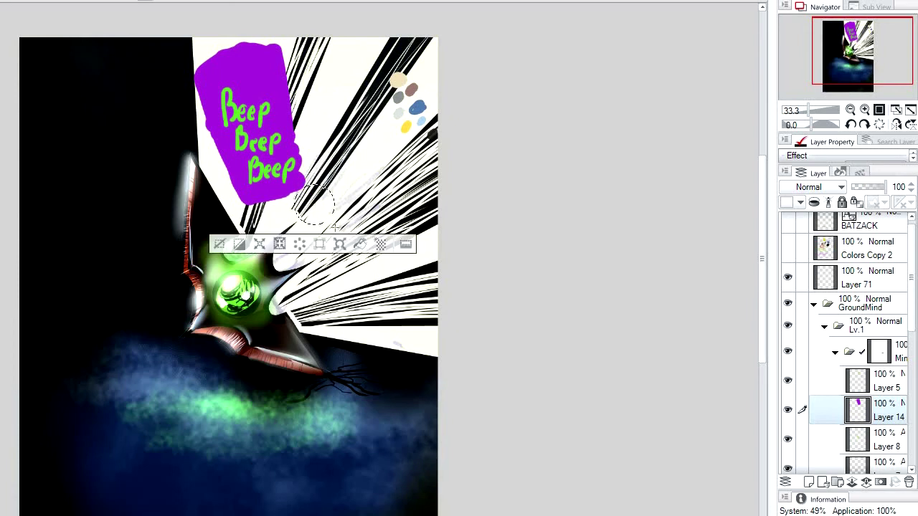
pyautogui.click(314, 210)
pyautogui.hotkey('ctrl', 'd')
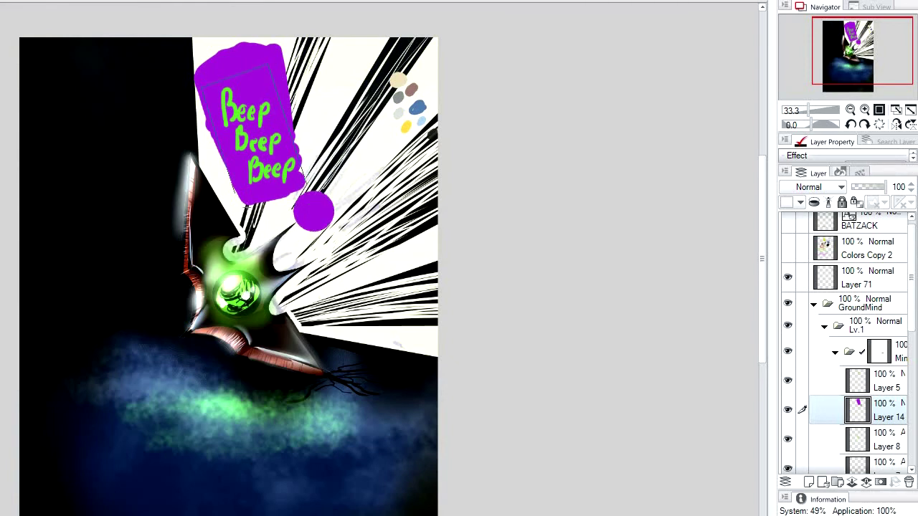
# Step: Trim the purple on Layer 14 to a tapered four-sided bar and the circle, forming a slanted exclamation mark
pyautogui.click(285, 202)
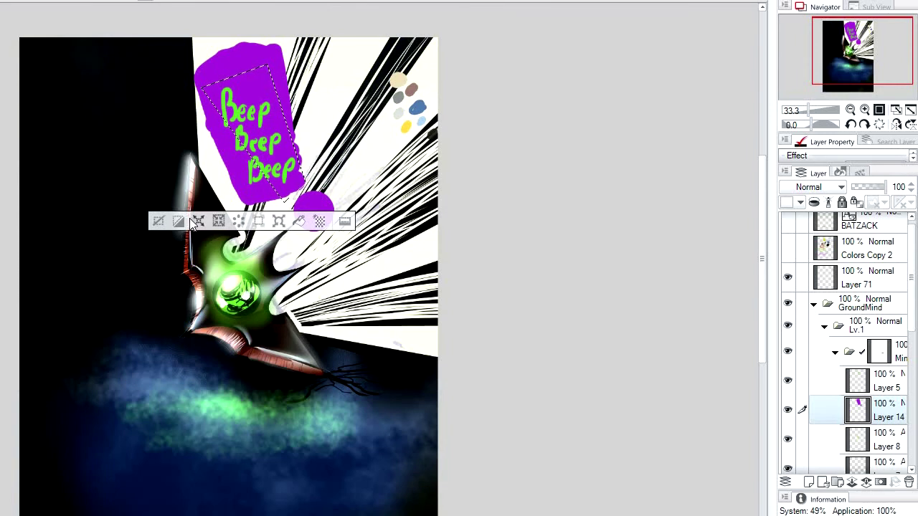
pyautogui.keyDown('shift'); pyautogui.click(320, 205); pyautogui.keyUp('shift')
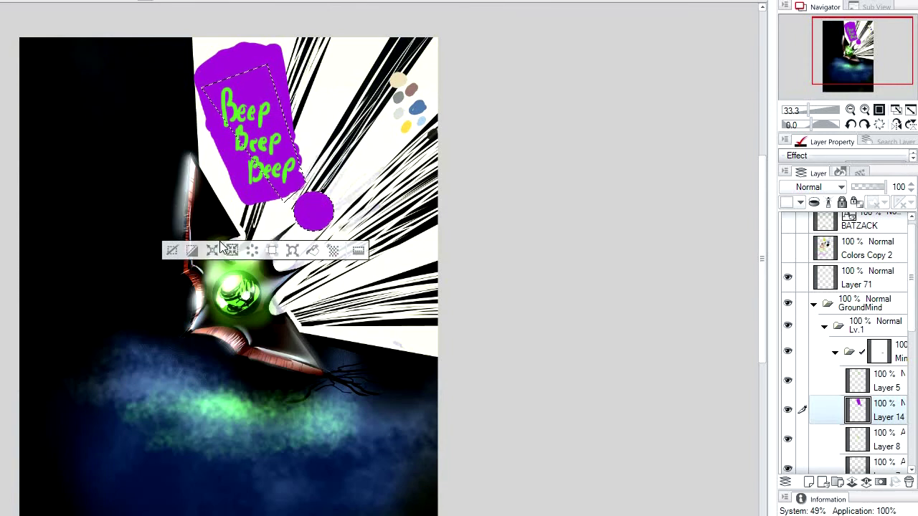
pyautogui.click(193, 250)
pyautogui.moveTo(457, 421); pyautogui.dragTo(582, 259)
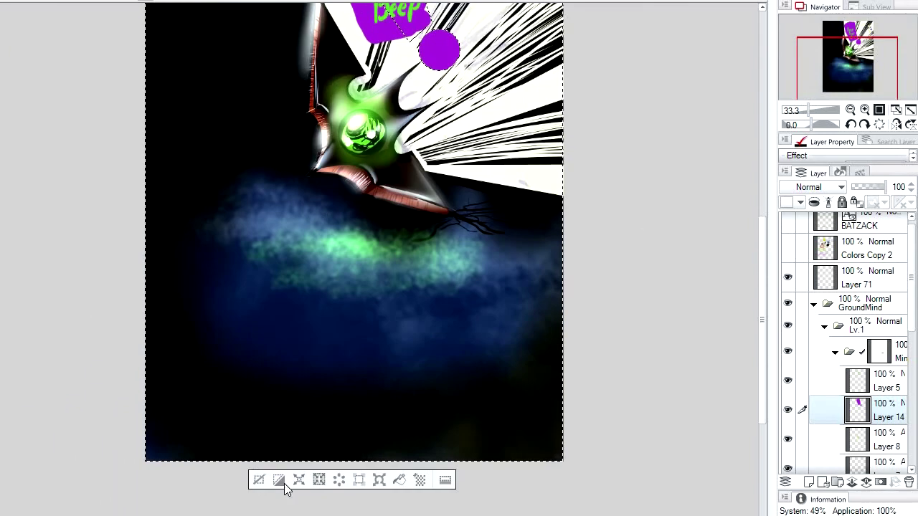
pyautogui.moveTo(624, 199); pyautogui.dragTo(543, 393)
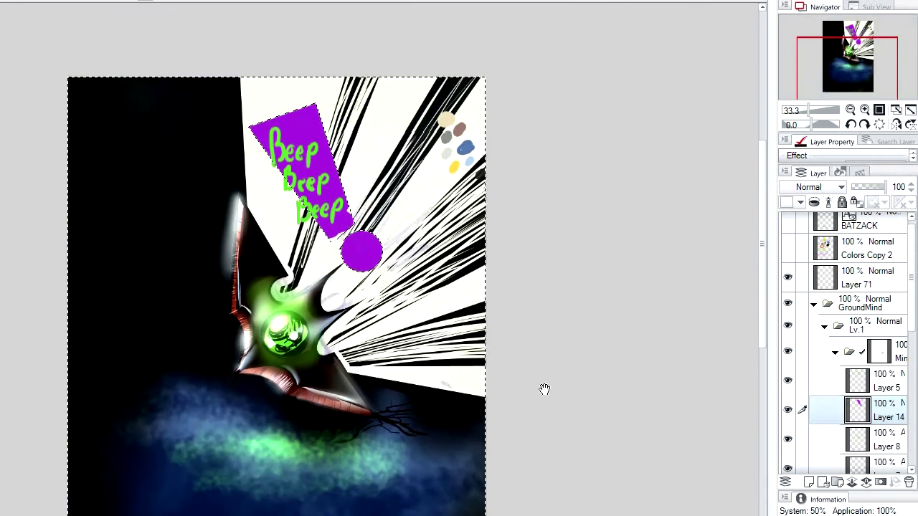
pyautogui.moveTo(436, 316); pyautogui.dragTo(514, 125)
pyautogui.click(285, 487)
pyautogui.moveTo(429, 131); pyautogui.dragTo(301, 372)
pyautogui.hotkey('ctrl', 'd')
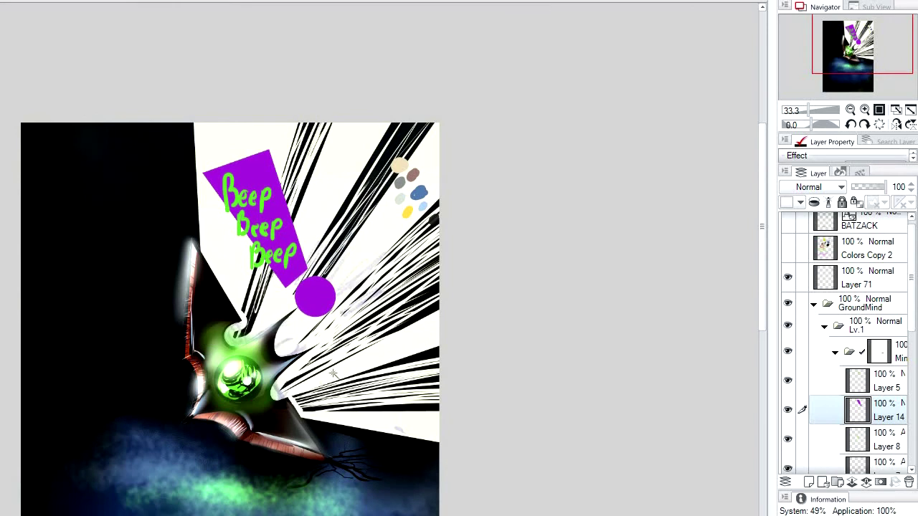
# Step: Add a new layer below Layer 14 and airbrush a soft purple glow around the exclamation mark
pyautogui.click(795, 440)
pyautogui.hotkey('ctrl', 'shift', 'n')
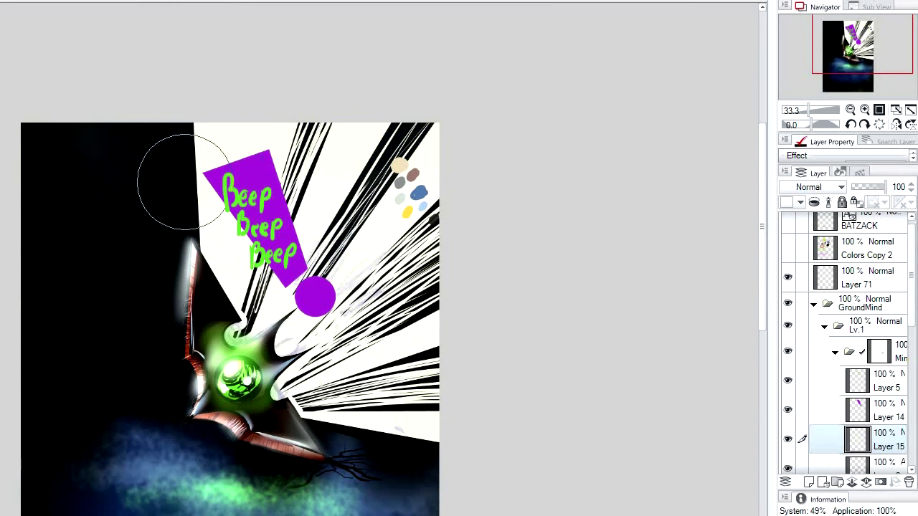
pyautogui.moveTo(208, 179)
pyautogui.mouseDown()
pyautogui.moveTo(165, 165)
pyautogui.moveTo(219, 251)
pyautogui.moveTo(227, 158)
pyautogui.moveTo(194, 79)
pyautogui.mouseUp()
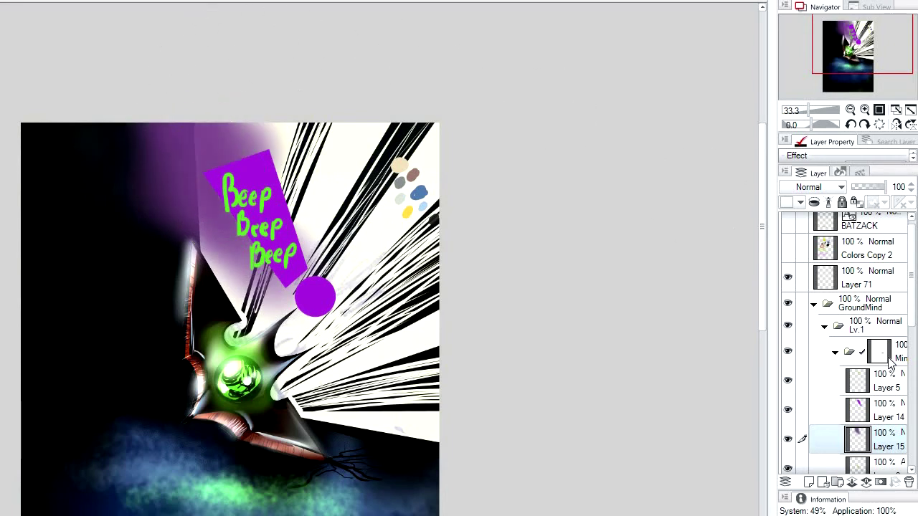
# Step: Widen the light wedge behind the lettering outward at its upper-left edge on the BK mask and hide Layer 71
pyautogui.click(835, 352)
pyautogui.click(874, 382)
pyautogui.press('[')
pyautogui.press('[')
pyautogui.moveTo(199, 145)
pyautogui.mouseDown()
pyautogui.moveTo(193, 117)
pyautogui.moveTo(203, 240)
pyautogui.moveTo(180, 123)
pyautogui.moveTo(184, 178)
pyautogui.moveTo(160, 109)
pyautogui.mouseUp()
pyautogui.scroll(-3, 538, 294)
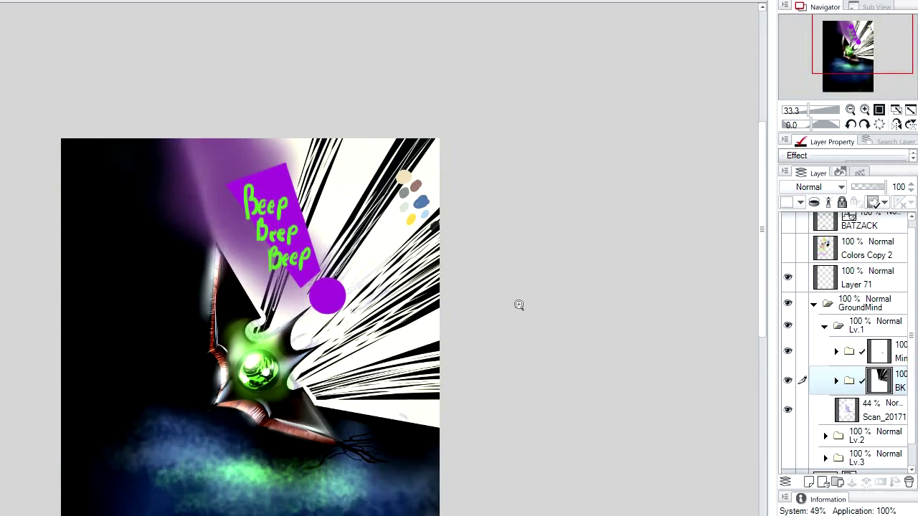
pyautogui.scroll(3, 542, 301)
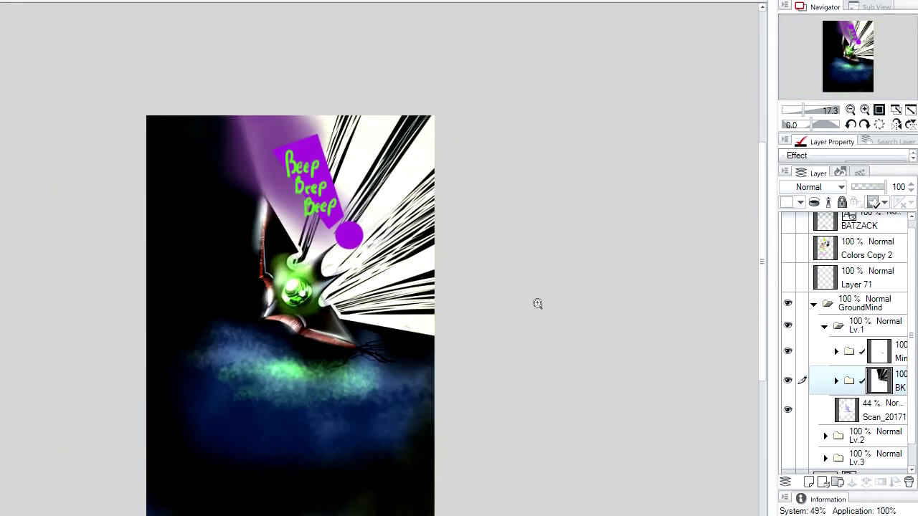
# Step: Recolour the exclamation mark on Layer 14 to red with Hue/Saturation/Luminosity, raising the saturation and lowering the brightness
pyautogui.click(836, 351)
pyautogui.click(879, 410)
pyautogui.hotkey('ctrl', 'u')
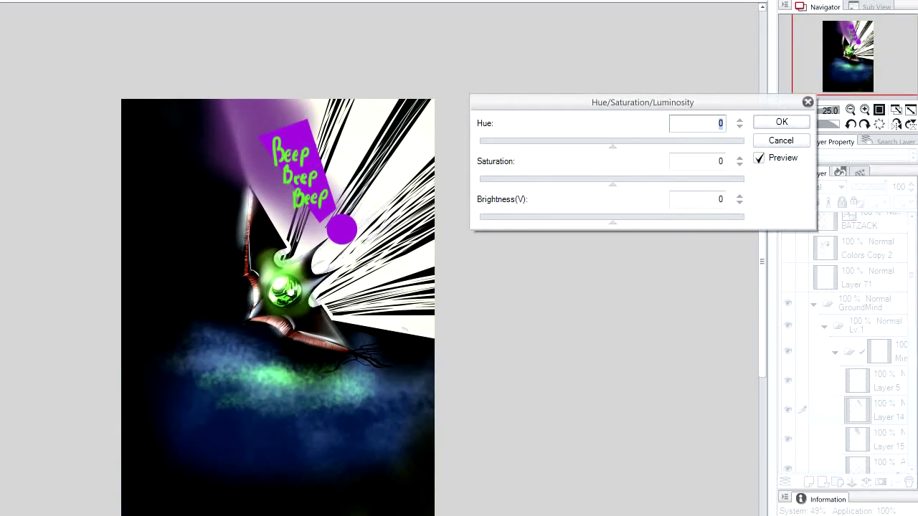
pyautogui.moveTo(614, 152); pyautogui.dragTo(459, 148)
pyautogui.moveTo(754, 159); pyautogui.dragTo(667, 164)
pyautogui.moveTo(613, 179); pyautogui.dragTo(705, 188)
pyautogui.moveTo(619, 223); pyautogui.dragTo(591, 229)
pyautogui.click(798, 123)
pyautogui.moveTo(396, 212); pyautogui.dragTo(365, 383)
pyautogui.moveTo(476, 390); pyautogui.dragTo(508, 353)
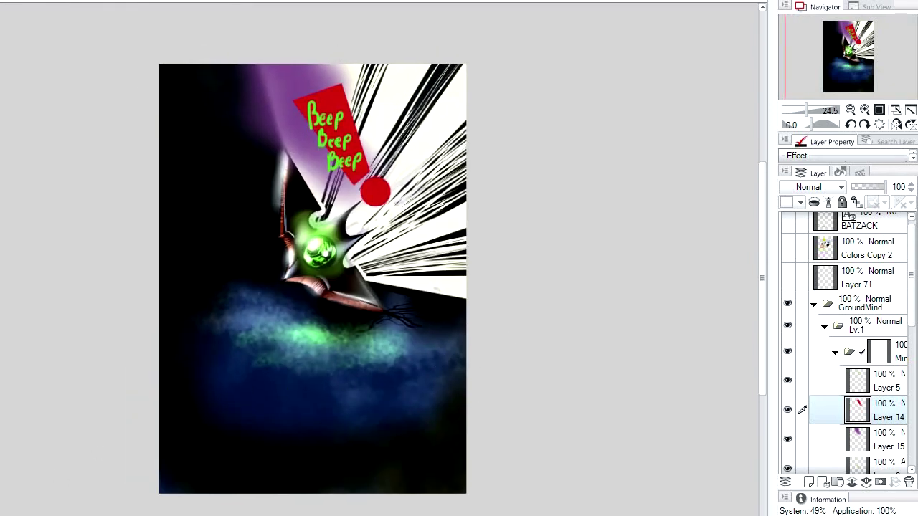